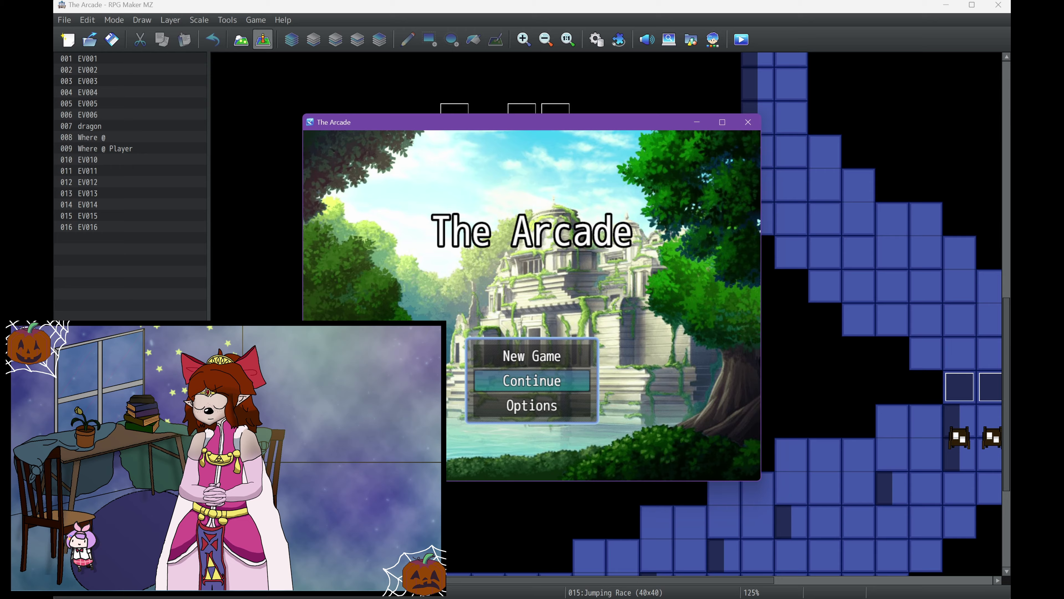
# - Start a new game in fullscreen, get through the welcome dialogue and pick Freeplay mode
pyautogui.press('F4')
pyautogui.press('Up')
pyautogui.press('Return')
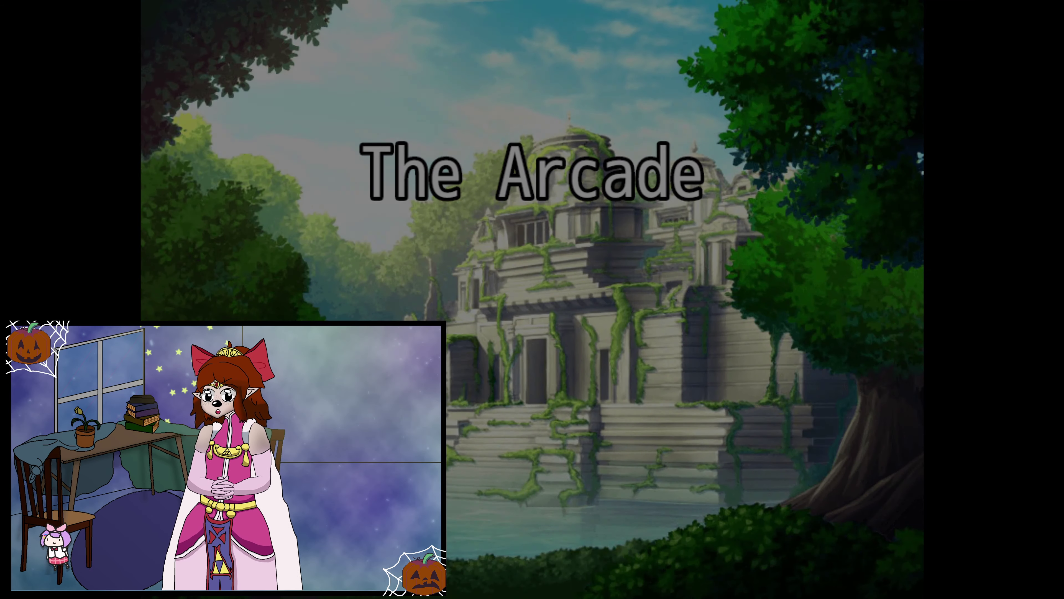
pyautogui.press('Return')
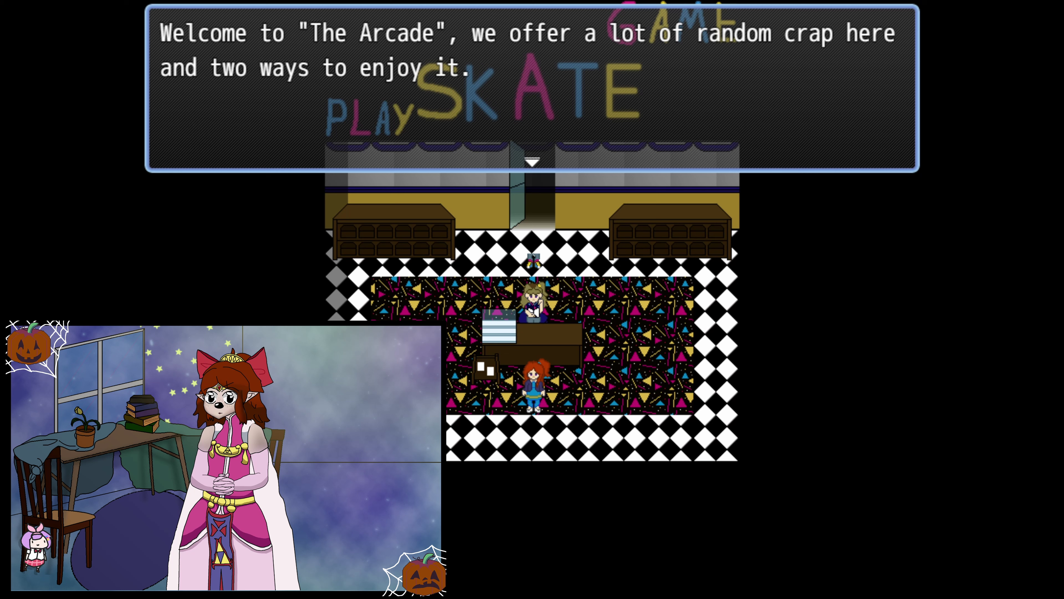
pyautogui.press('Return')
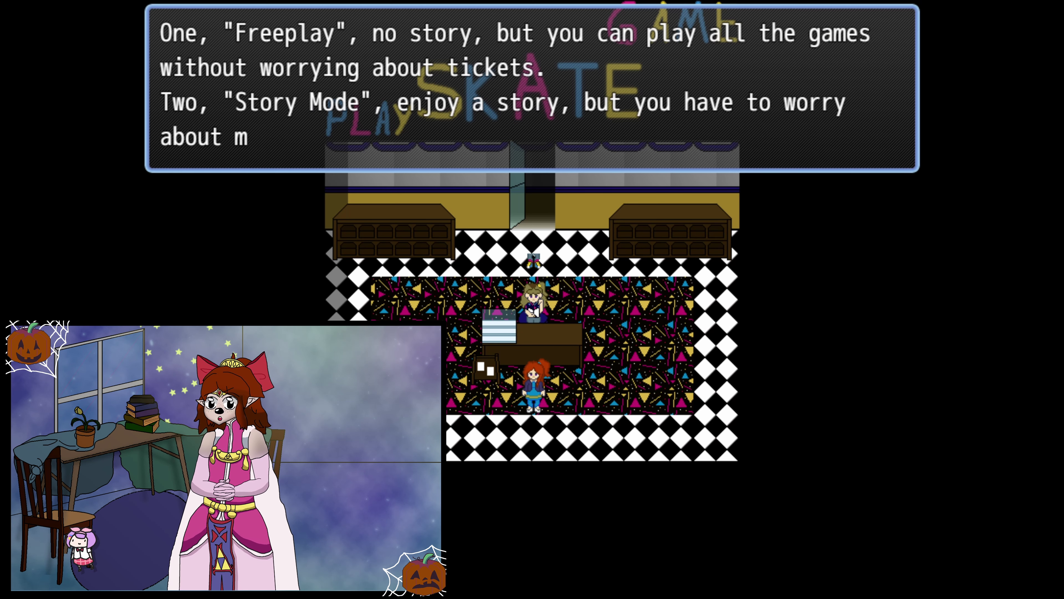
pyautogui.press('Return')
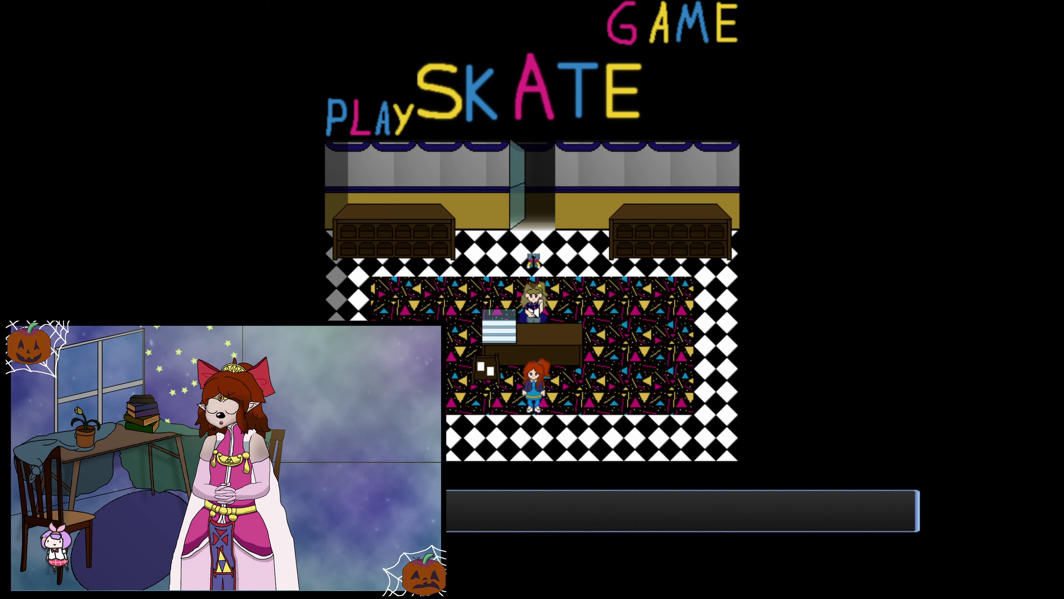
# - Walk the character from the lobby through the arcade rooms to the right green-arrow machine
pyautogui.press('Left')
pyautogui.press('Left')
pyautogui.press('Left')
pyautogui.press('Left')
pyautogui.press('Up')
pyautogui.press('Up')
pyautogui.press('Up')
pyautogui.press('Up')
pyautogui.press('Up')
pyautogui.press('Up')
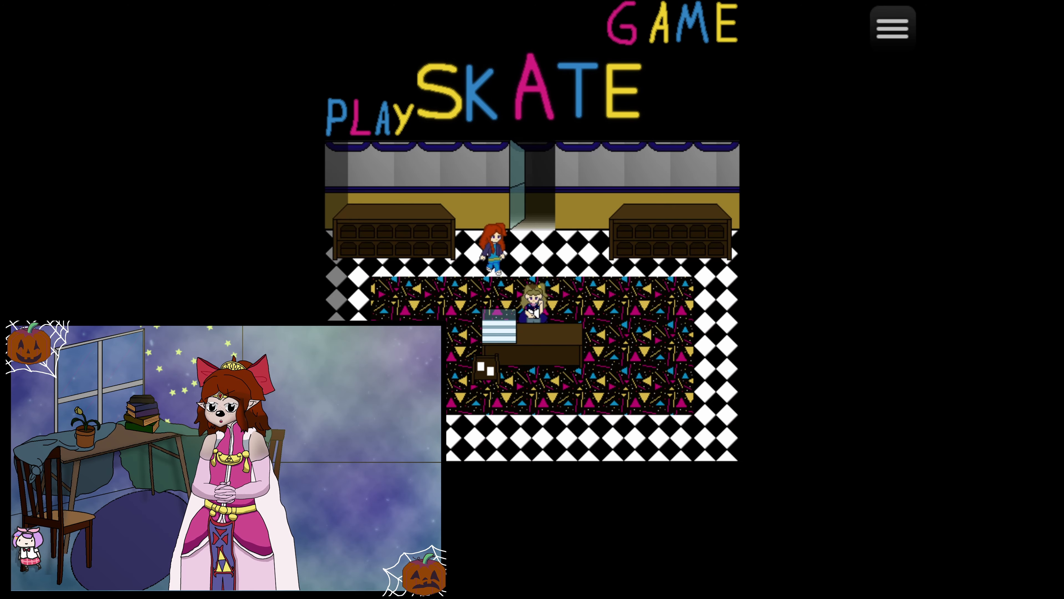
pyautogui.press('Right')
pyautogui.press('Right')
pyautogui.press('Right')
pyautogui.press('Right')
pyautogui.press('Up')
pyautogui.press('Up')
pyautogui.press('Up')
pyautogui.press('Up')
pyautogui.press('Up')
pyautogui.press('Up')
pyautogui.press('Up')
pyautogui.press('Up')
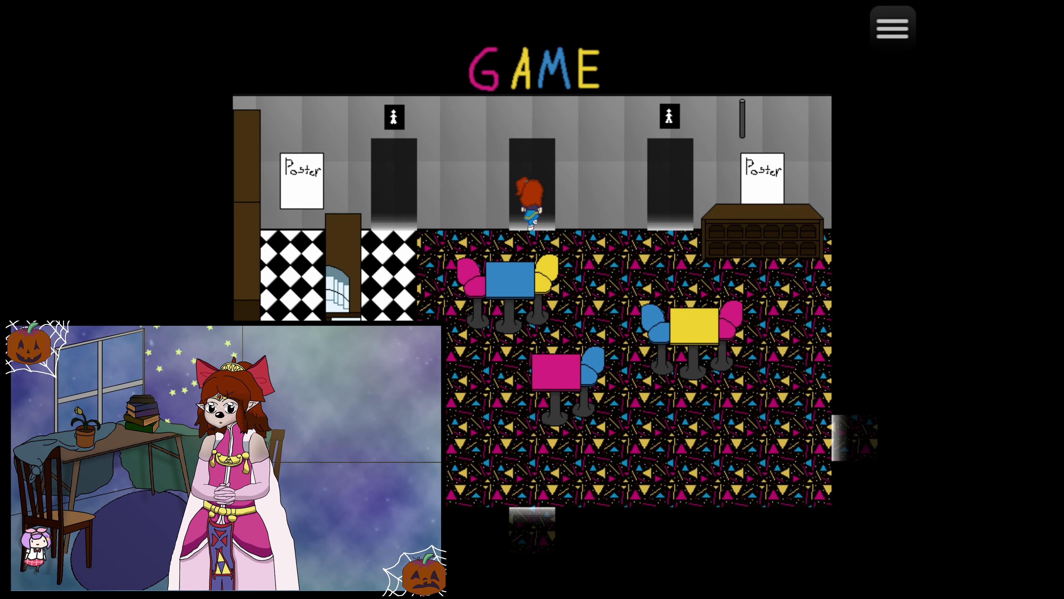
pyautogui.press('Up')
pyautogui.press('Up')
pyautogui.press('Up')
pyautogui.press('Left')
pyautogui.press('Left')
pyautogui.press('Left')
pyautogui.press('Left')
pyautogui.press('Left')
pyautogui.press('Left')
pyautogui.press('Left')
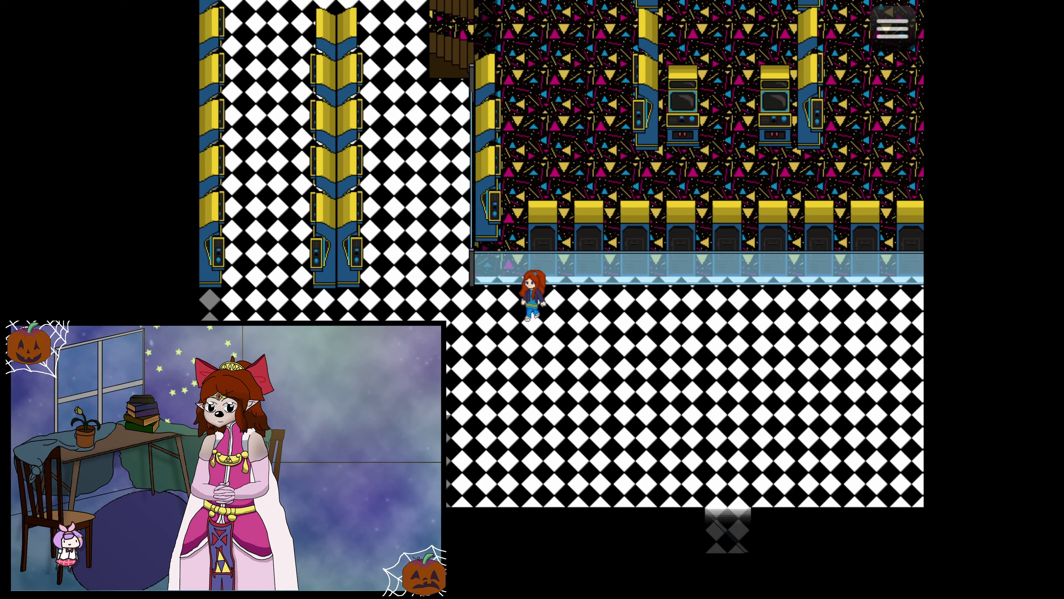
pyautogui.press('Up')
pyautogui.press('Up')
pyautogui.press('Up')
pyautogui.press('Up')
pyautogui.press('Up')
pyautogui.press('Up')
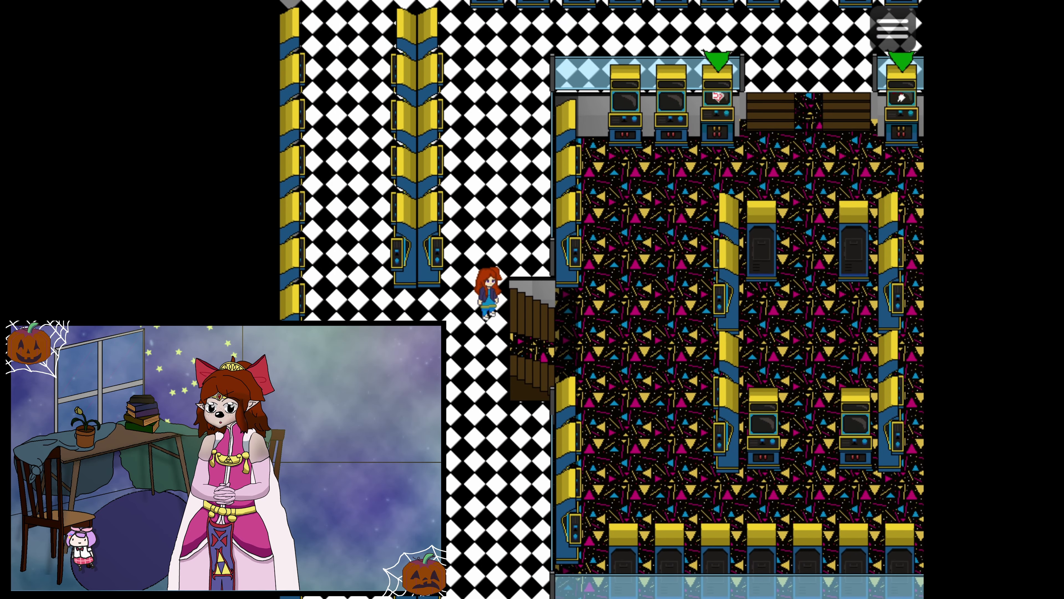
pyautogui.press('Right')
pyautogui.press('Right')
pyautogui.press('Right')
pyautogui.press('Right')
pyautogui.press('Up')
pyautogui.press('Up')
pyautogui.press('Up')
pyautogui.press('Right')
pyautogui.press('Right')
pyautogui.press('Right')
pyautogui.press('Right')
pyautogui.press('Right')
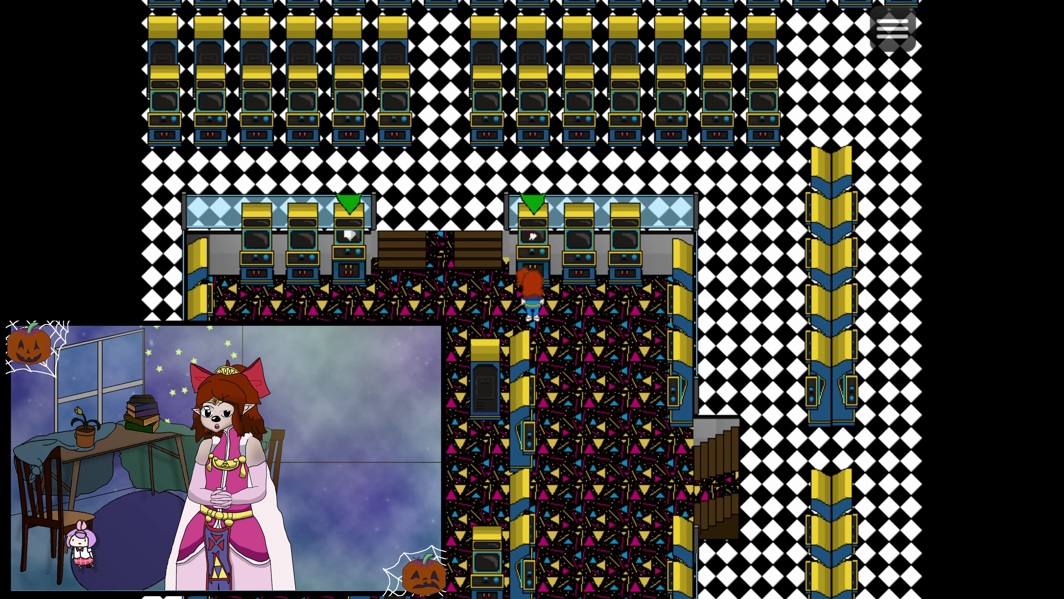
# - Open the game menu's save screen, then back out without saving
pyautogui.press('Escape')
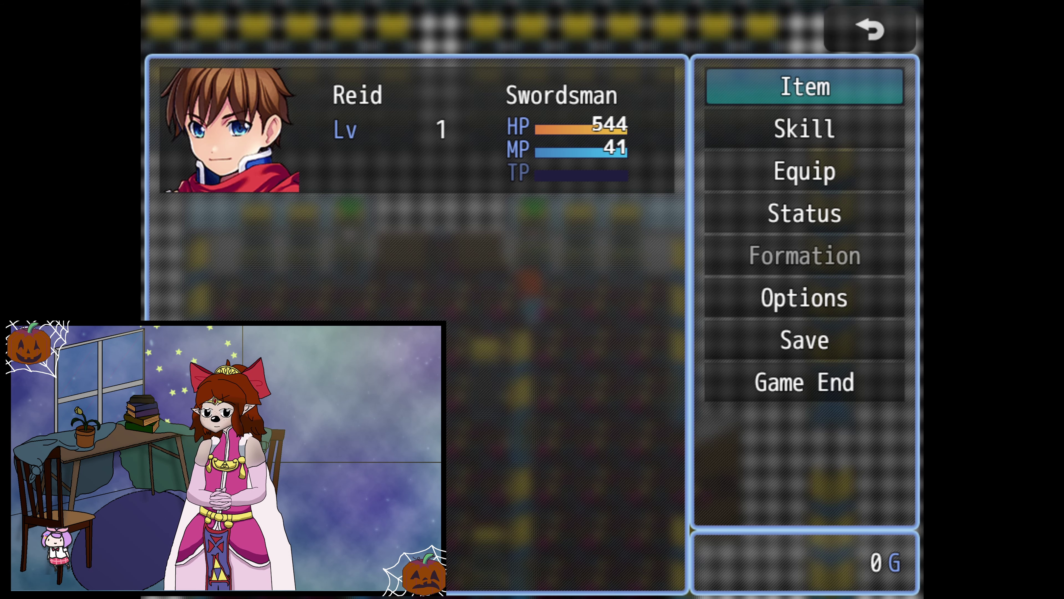
pyautogui.press('Up')
pyautogui.press('Up')
pyautogui.press('Return')
pyautogui.press('Return')
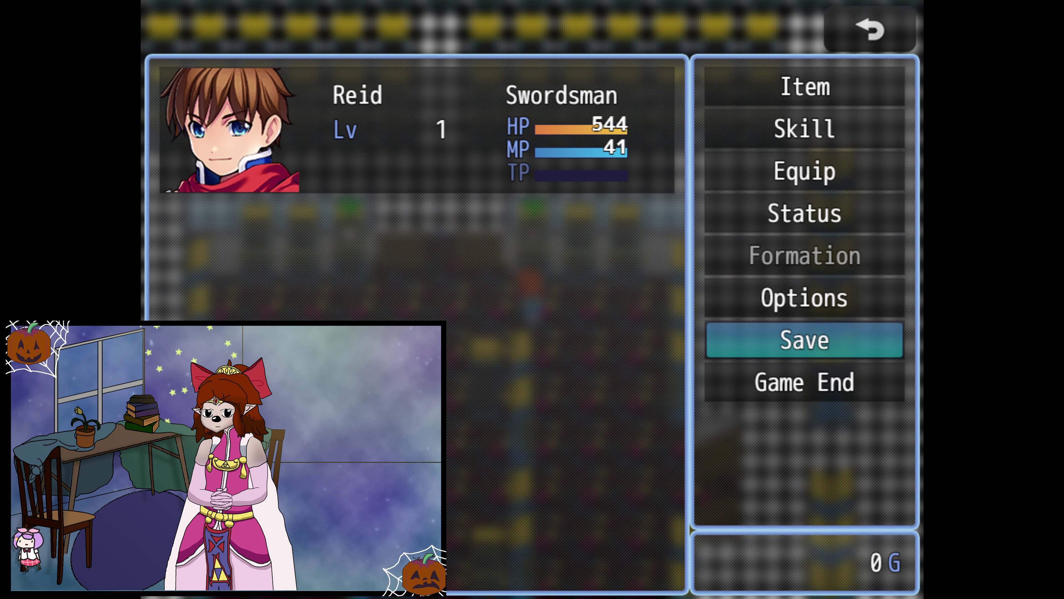
pyautogui.press('Escape')
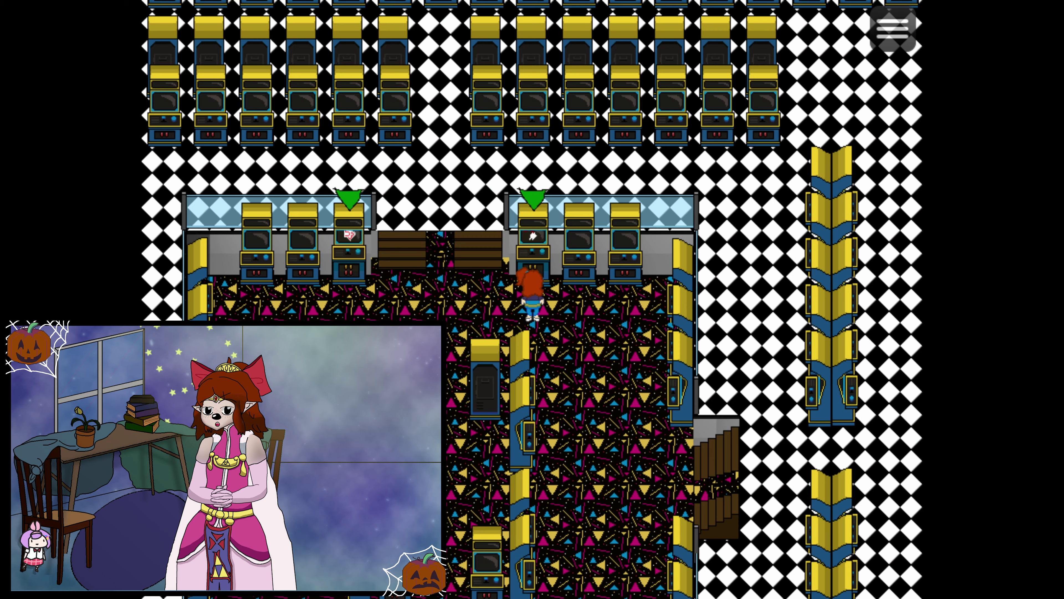
# - Accept the arcade machine's race prompt and run up the diagonal blue corridor into the bed room
pyautogui.press('Return')
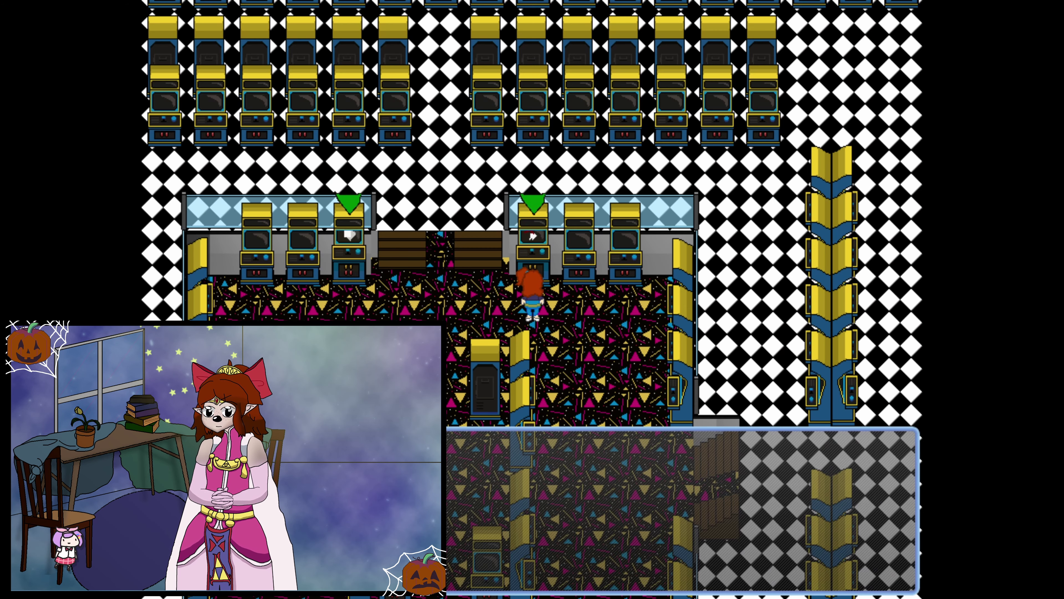
pyautogui.press('Return')
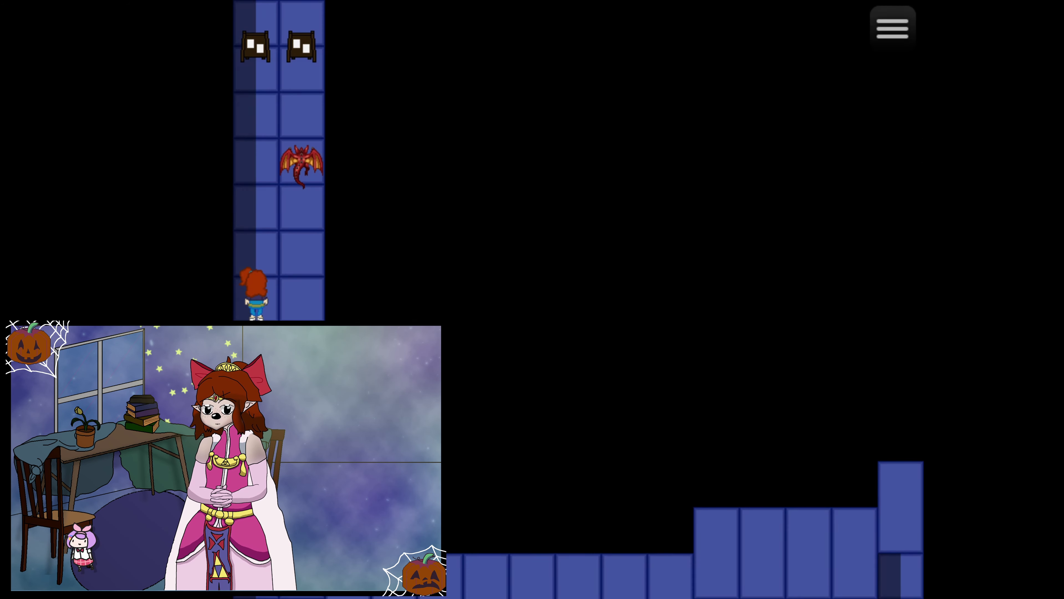
pyautogui.press('Up')
pyautogui.press('Up')
pyautogui.press('Up')
pyautogui.press('Right')
pyautogui.press('Right')
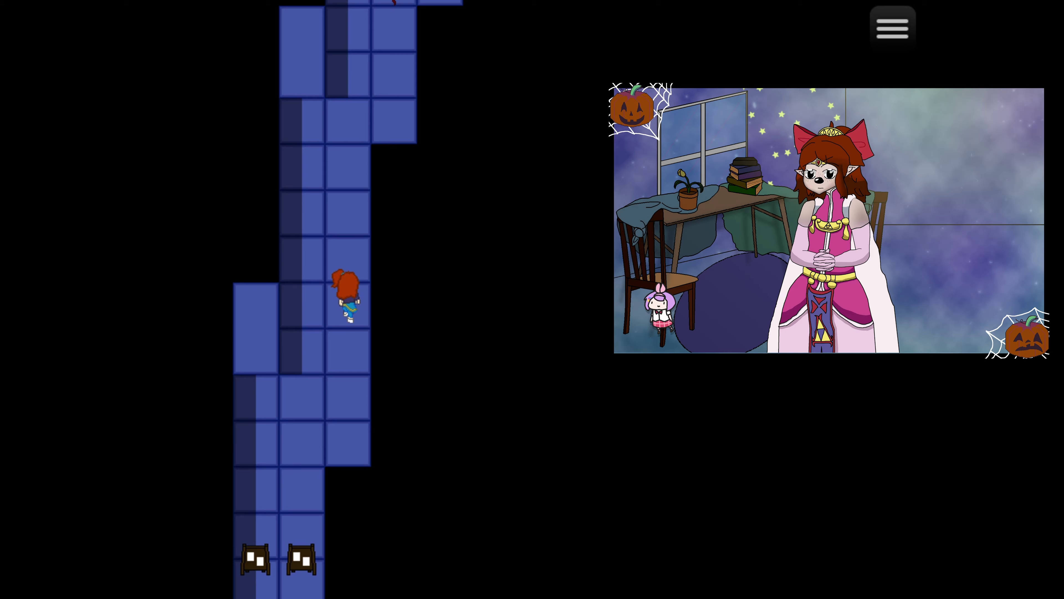
pyautogui.press('Up')
pyautogui.press('Up')
pyautogui.press('Right')
pyautogui.press('Right')
pyautogui.press('Up')
pyautogui.press('Up')
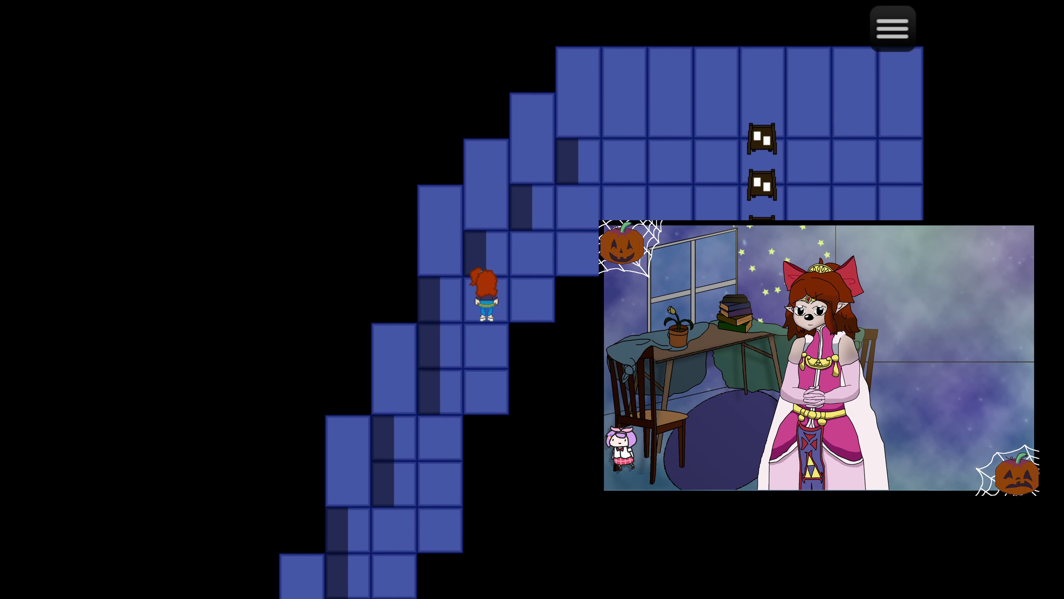
pyautogui.press('Right')
pyautogui.press('Right')
pyautogui.press('Right')
pyautogui.press('Right')
pyautogui.press('Right')
pyautogui.press('Right')
pyautogui.press('Right')
pyautogui.press('Right')
pyautogui.press('Right')
pyautogui.press('Right')
pyautogui.press('Right')
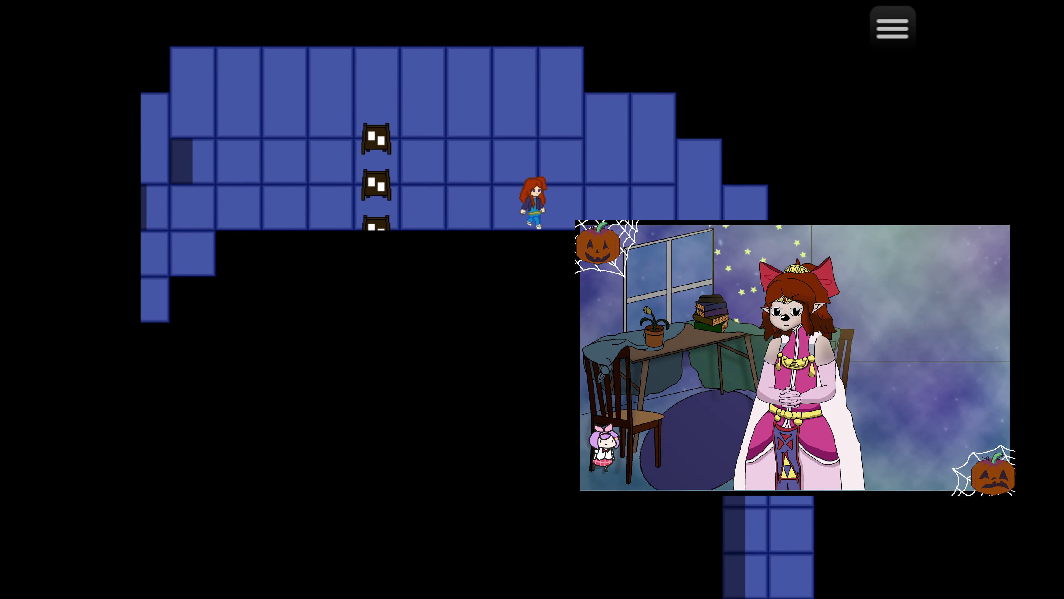
pyautogui.press('Down')
# - Run down the stepped blue corridor, then left past the beds to the finish line
pyautogui.press('Down')
pyautogui.press('Right')
pyautogui.press('Down')
pyautogui.press('Down')
pyautogui.press('Right')
pyautogui.press('Down')
pyautogui.press('Down')
pyautogui.press('Down')
pyautogui.press('Down')
pyautogui.press('Down')
pyautogui.press('Down')
pyautogui.press('Down')
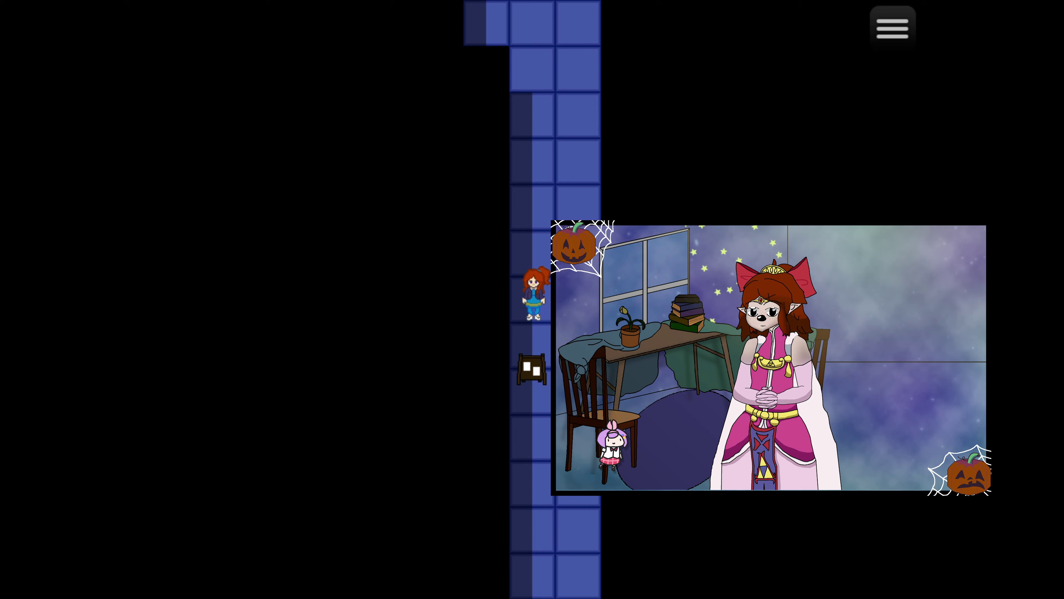
pyautogui.press('Down')
pyautogui.press('Down')
pyautogui.press('Right')
pyautogui.press('Down')
pyautogui.press('Down')
pyautogui.press('Right')
pyautogui.press('Down')
pyautogui.press('Right')
pyautogui.press('Down')
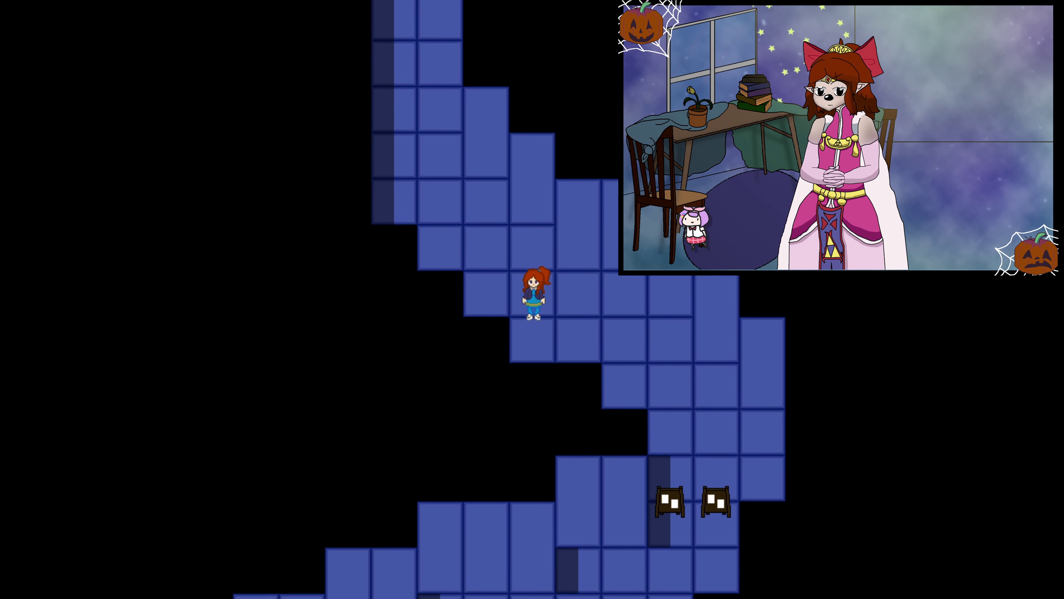
pyautogui.press('Right')
pyautogui.press('Right')
pyautogui.press('Right')
pyautogui.press('Down')
pyautogui.press('Down')
pyautogui.press('Down')
pyautogui.press('Down')
pyautogui.press('Down')
pyautogui.press('Down')
pyautogui.press('Down')
pyautogui.press('Up')
pyautogui.press('Up')
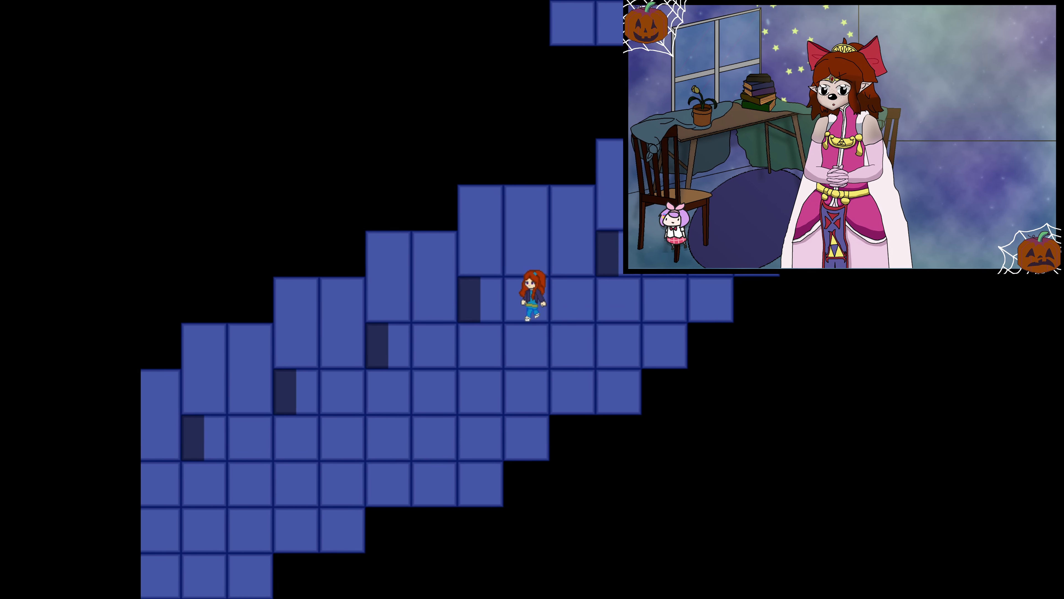
pyautogui.press('Down')
pyautogui.press('Down')
pyautogui.press('Up')
pyautogui.press('Left')
pyautogui.press('Left')
pyautogui.press('Left')
pyautogui.press('Left')
pyautogui.press('Left')
pyautogui.press('Left')
pyautogui.press('Left')
pyautogui.press('Left')
pyautogui.press('Left')
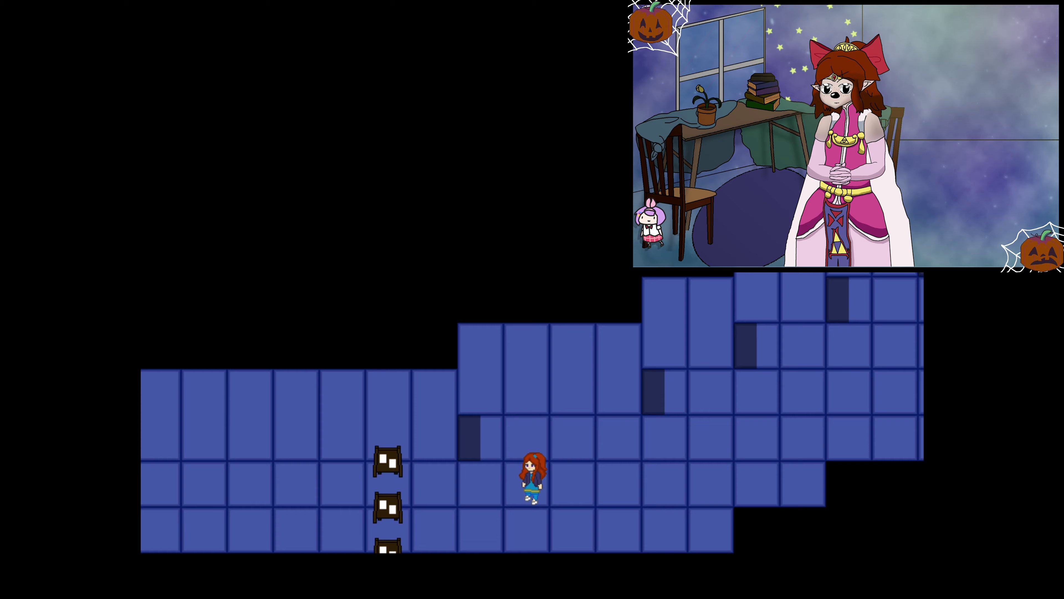
pyautogui.press('Left')
pyautogui.press('Left')
pyautogui.press('Left')
pyautogui.press('Left')
pyautogui.press('Left')
pyautogui.press('Left')
pyautogui.press('Left')
pyautogui.press('Up')
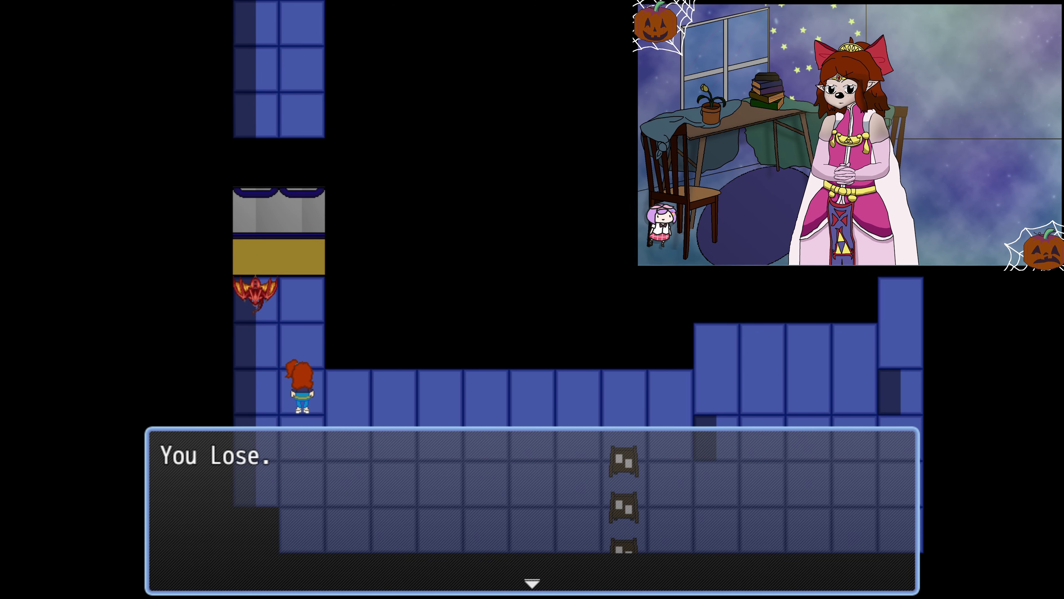
# - Dismiss the 'You Lose.' message and go back to the title screen through Game End
pyautogui.press('Return')
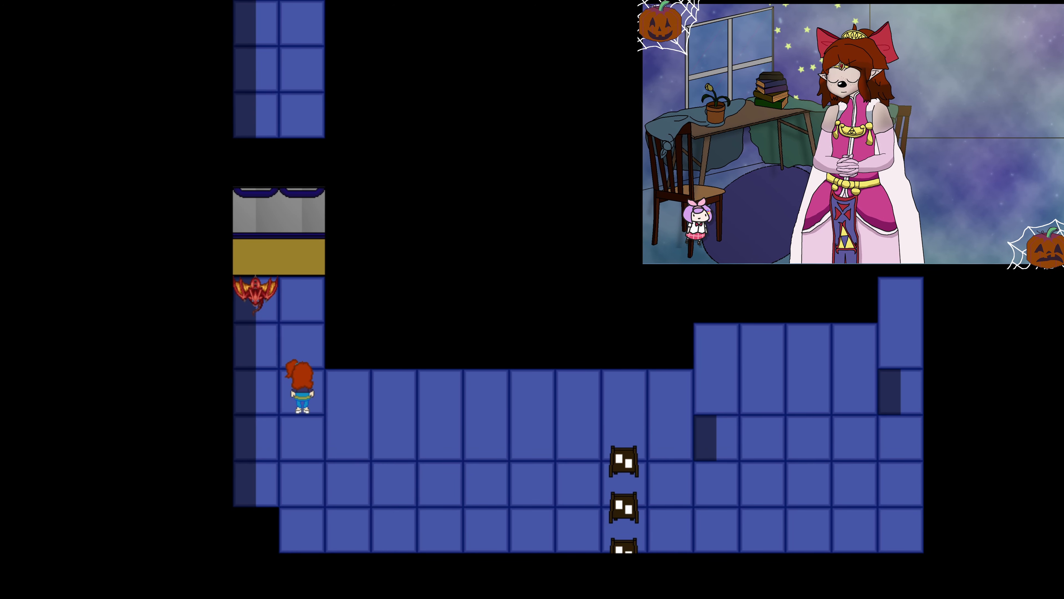
pyautogui.press('Escape')
pyautogui.press('Down')
pyautogui.press('Return')
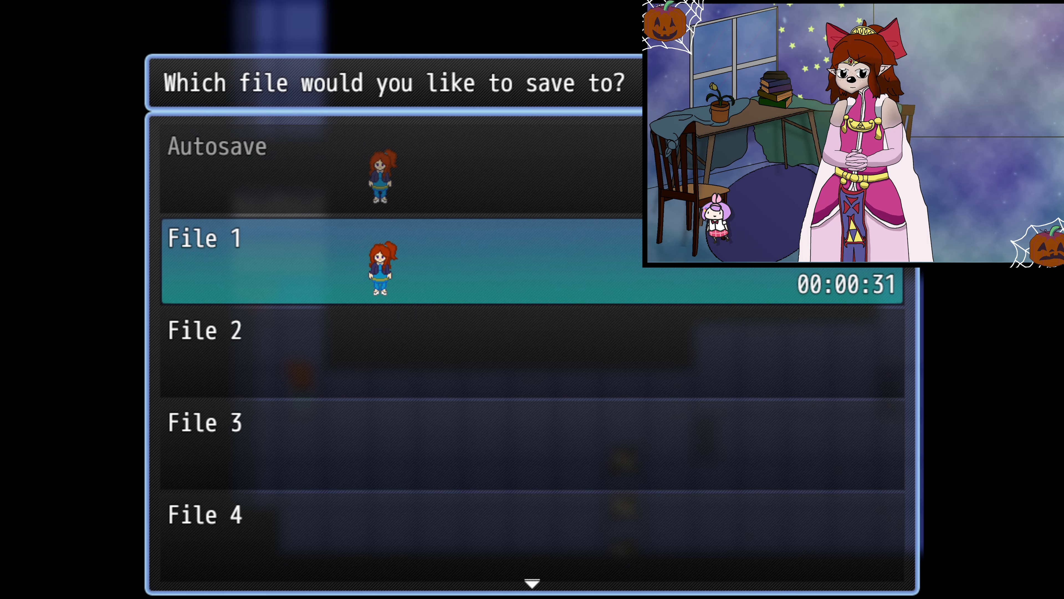
pyautogui.press('Escape')
pyautogui.press('Escape')
pyautogui.press('Down')
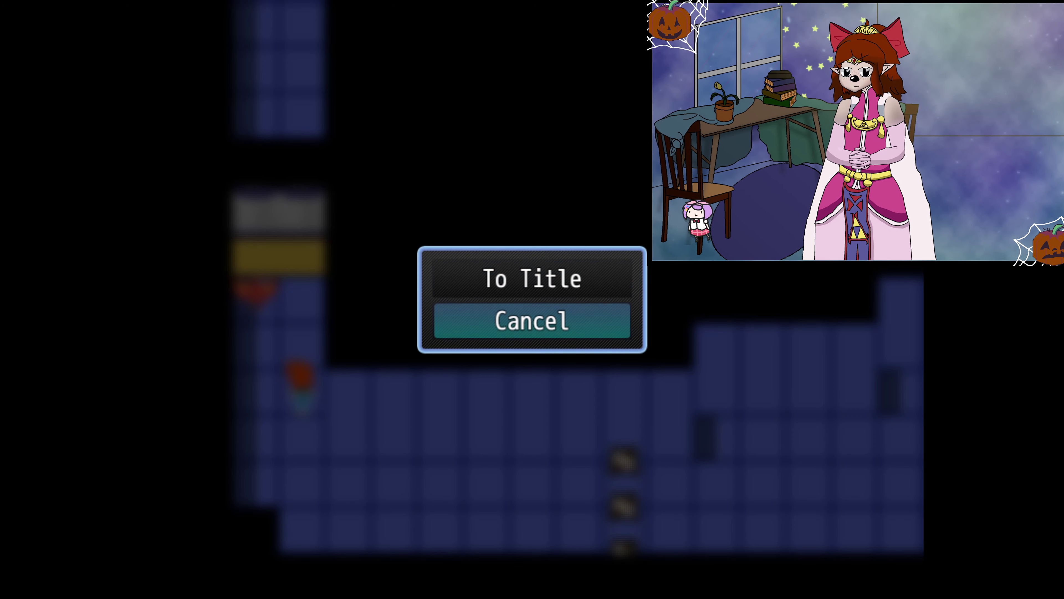
pyautogui.press('Up')
pyautogui.press('Return')
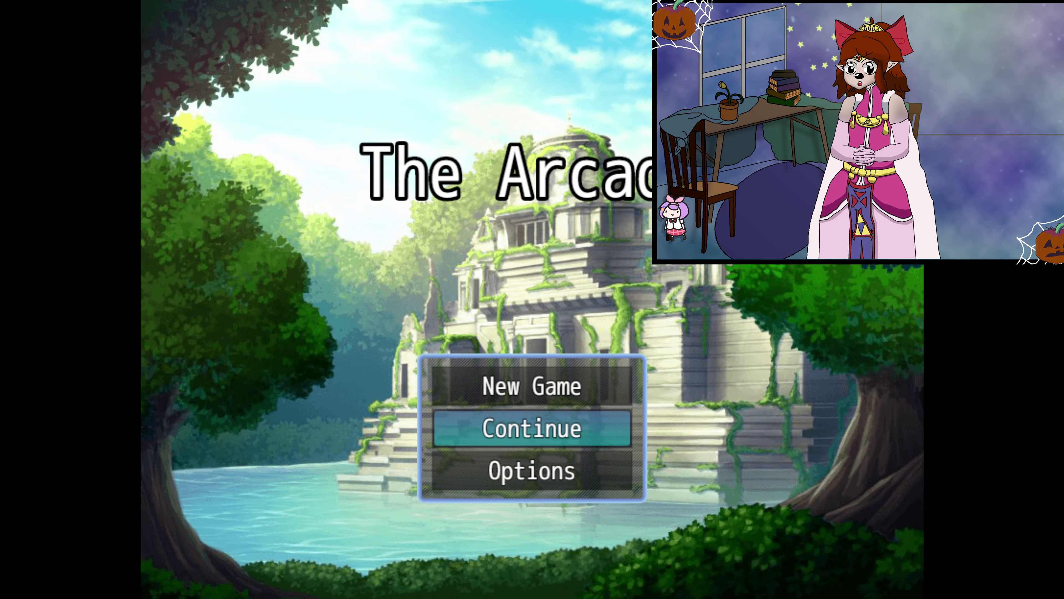
# - Continue from the title screen by loading save File 1
pyautogui.press('Return')
pyautogui.press('Return')
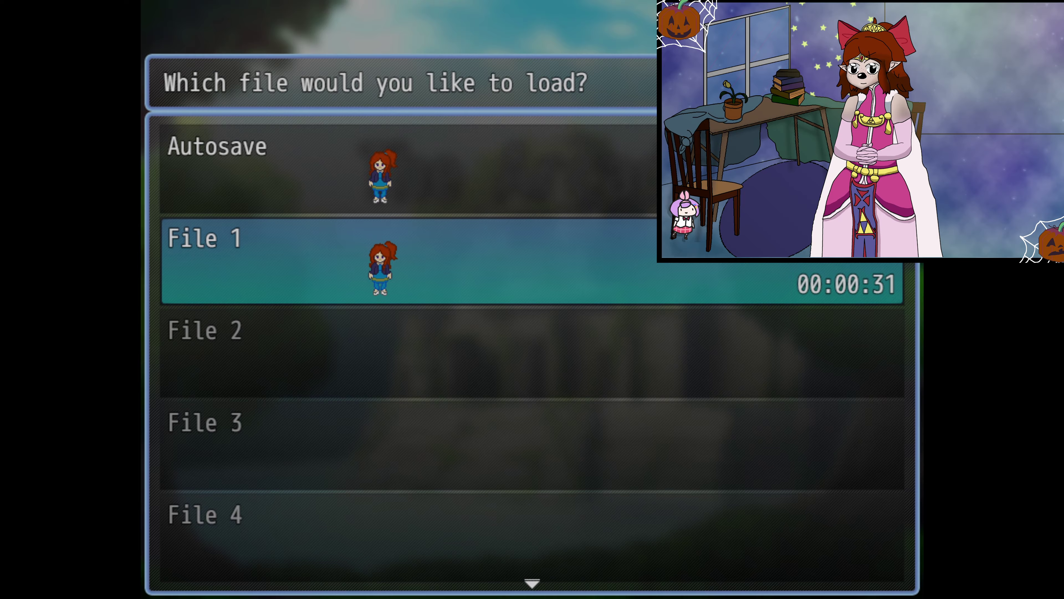
pyautogui.press('Return')
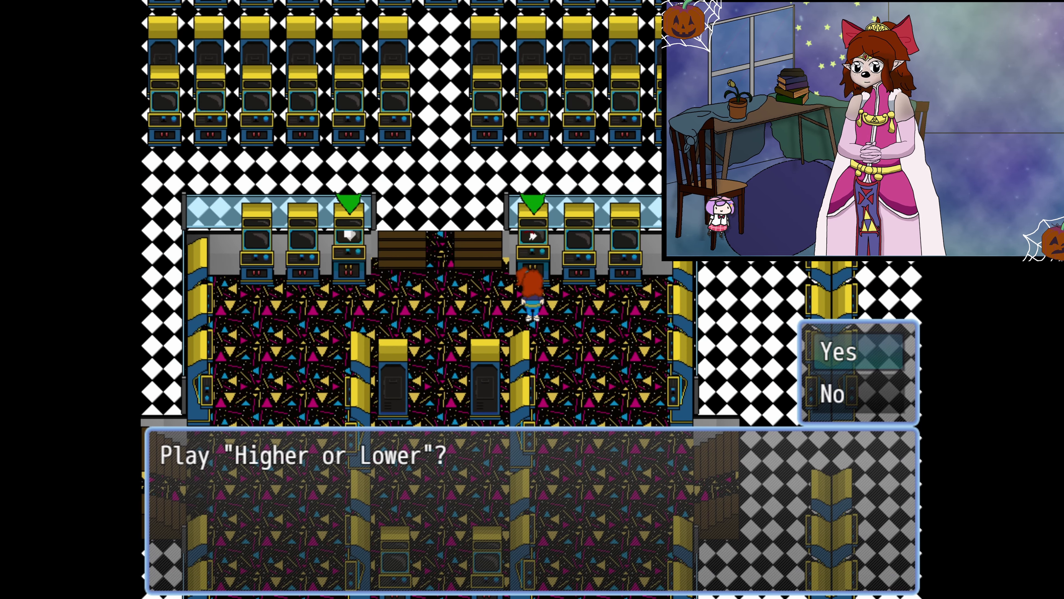
pyautogui.press('Return')
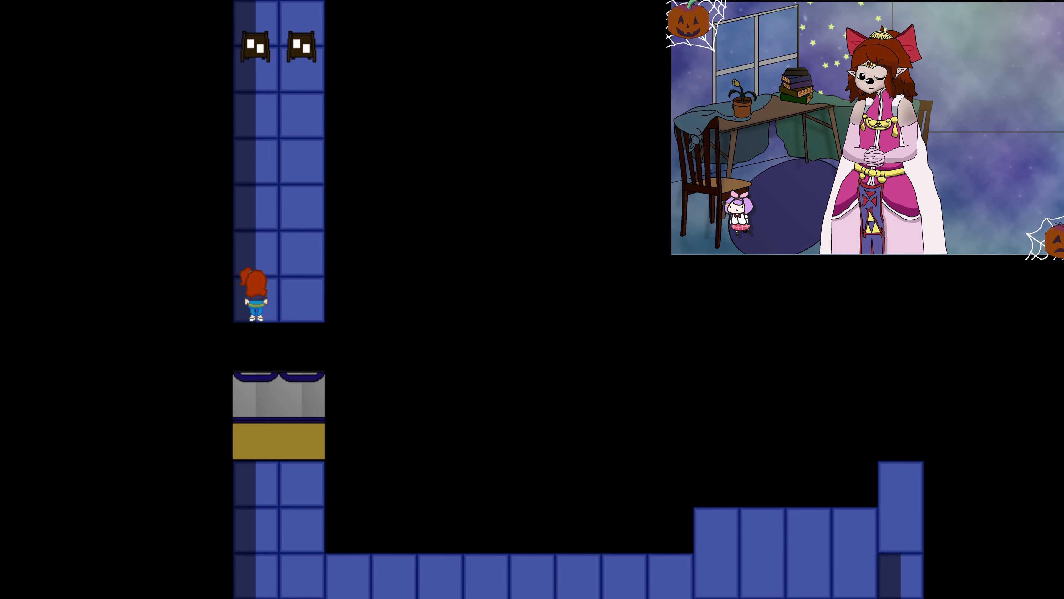
# - Run the race track up to the finish for 'You Win!', then exit fullscreen
pyautogui.press('Right')
pyautogui.press('Down')
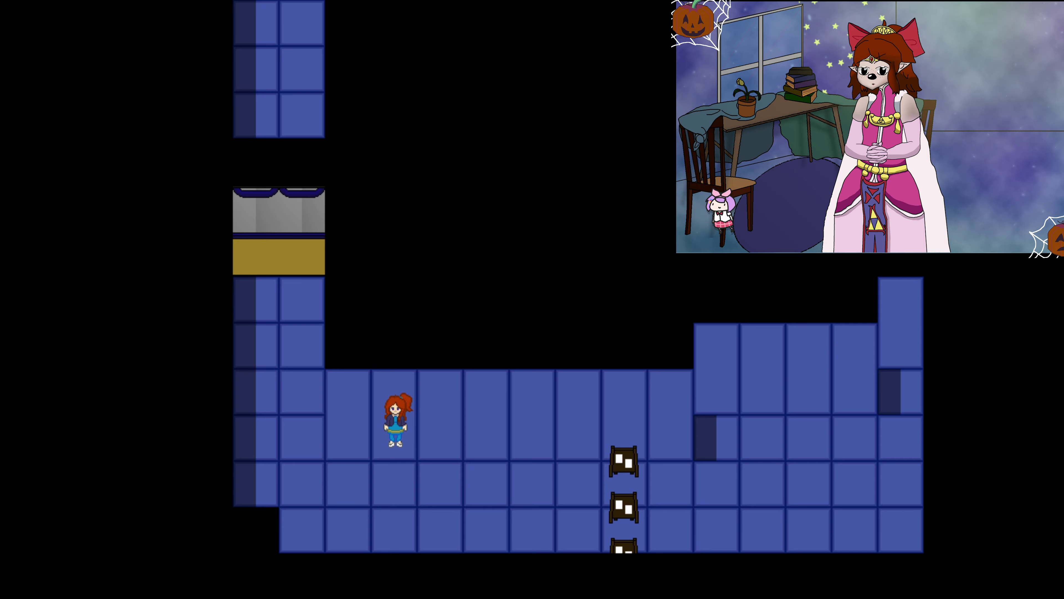
pyautogui.press('Left')
pyautogui.press('Up')
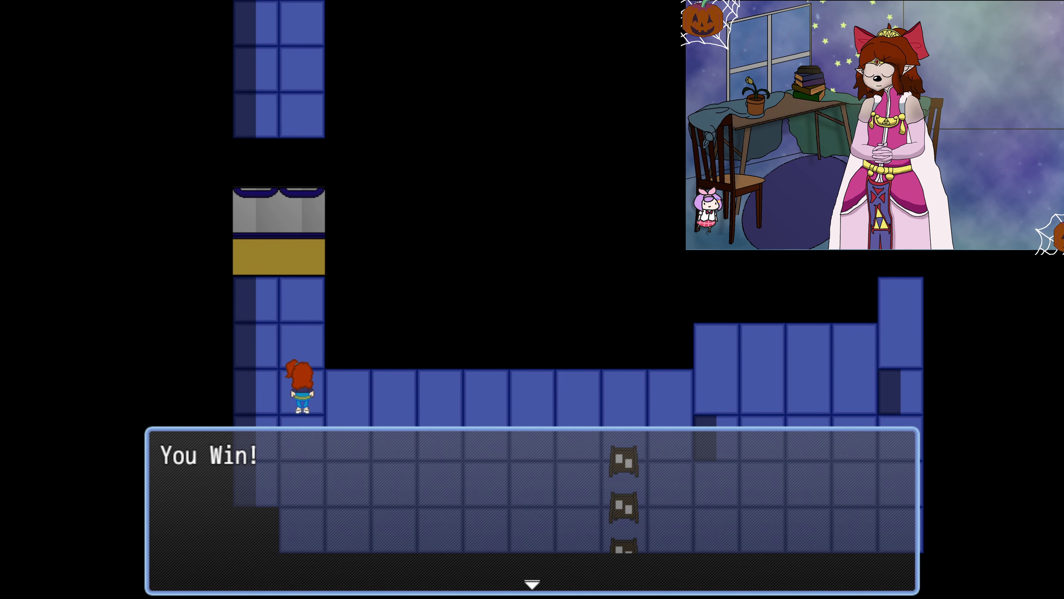
pyautogui.press('F4')
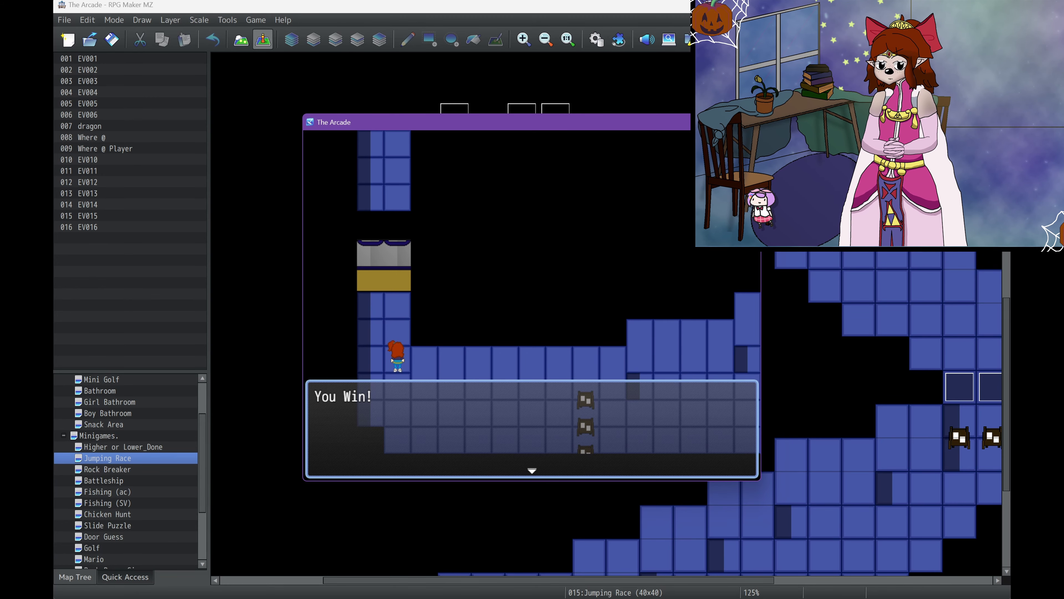
# - Close the test game and zoom the editor out to 50% to show the whole Jumping Race track
pyautogui.hotkey('alt', 'F4')
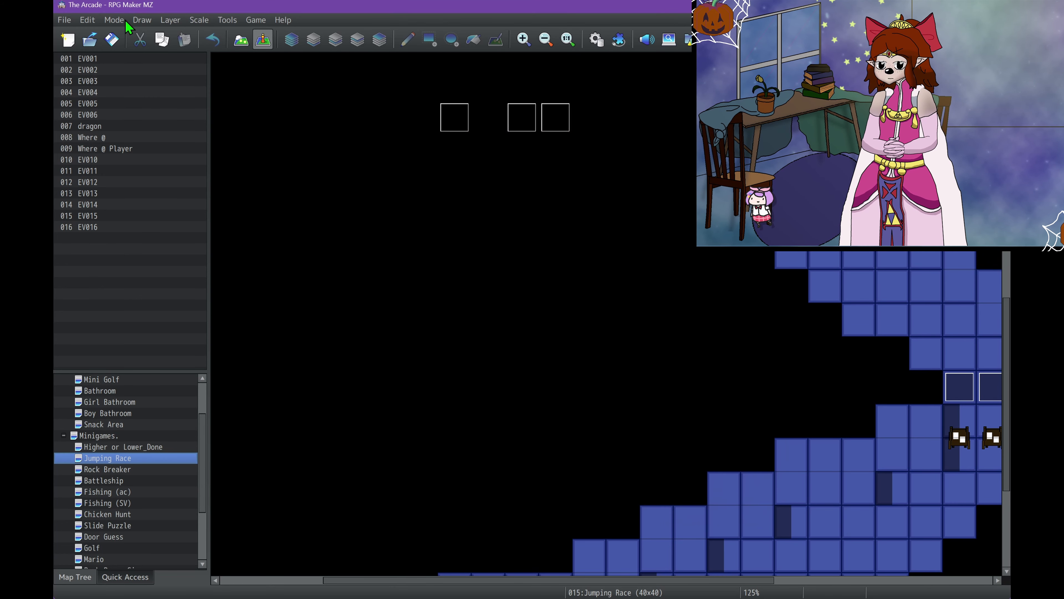
pyautogui.click(546, 41)
pyautogui.click(546, 41)
pyautogui.click(546, 41)
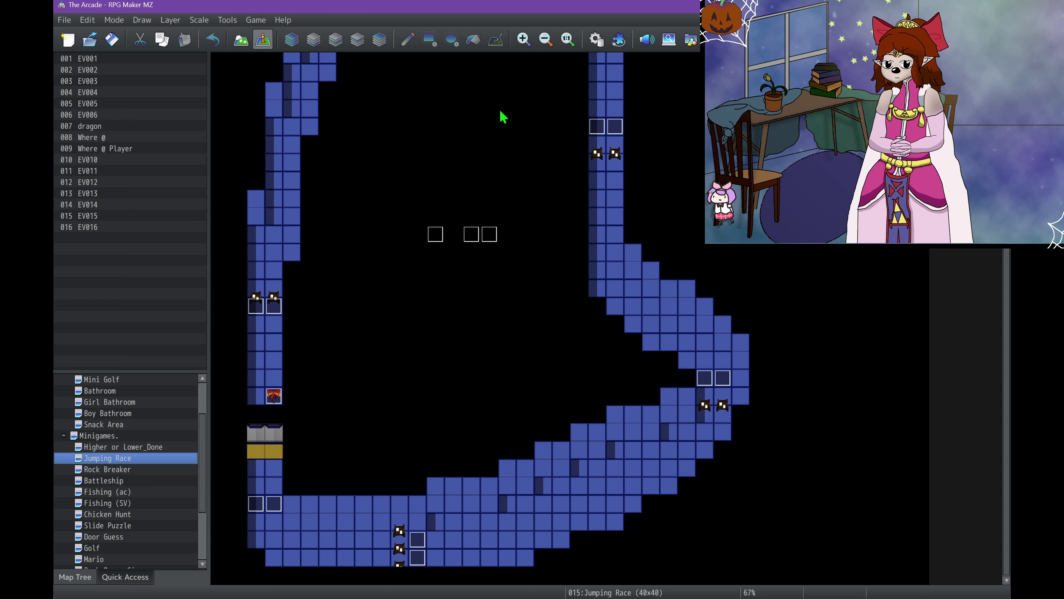
pyautogui.click(549, 38)
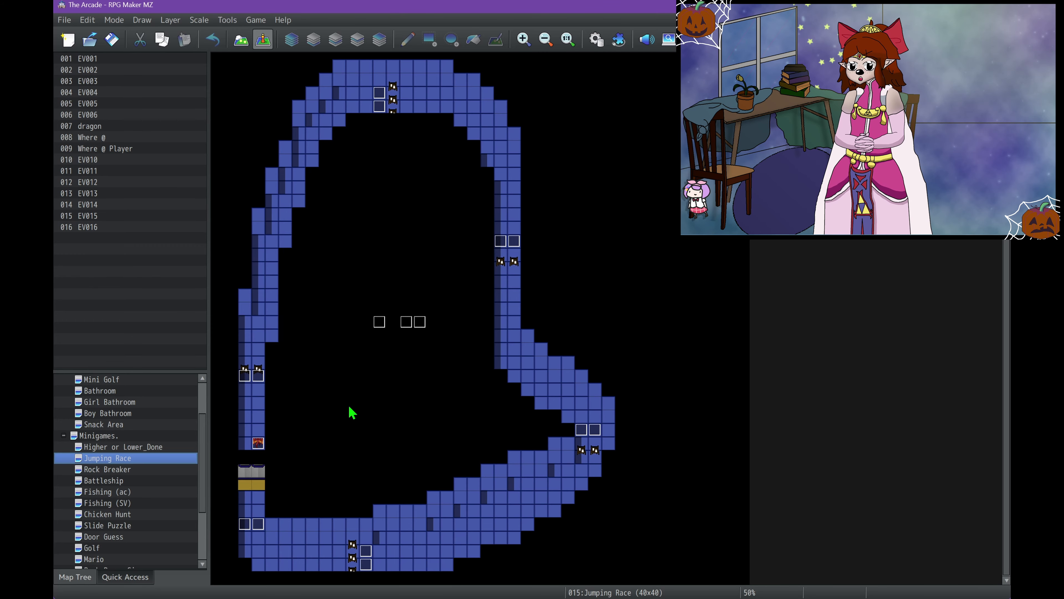
pyautogui.doubleClick(259, 443)
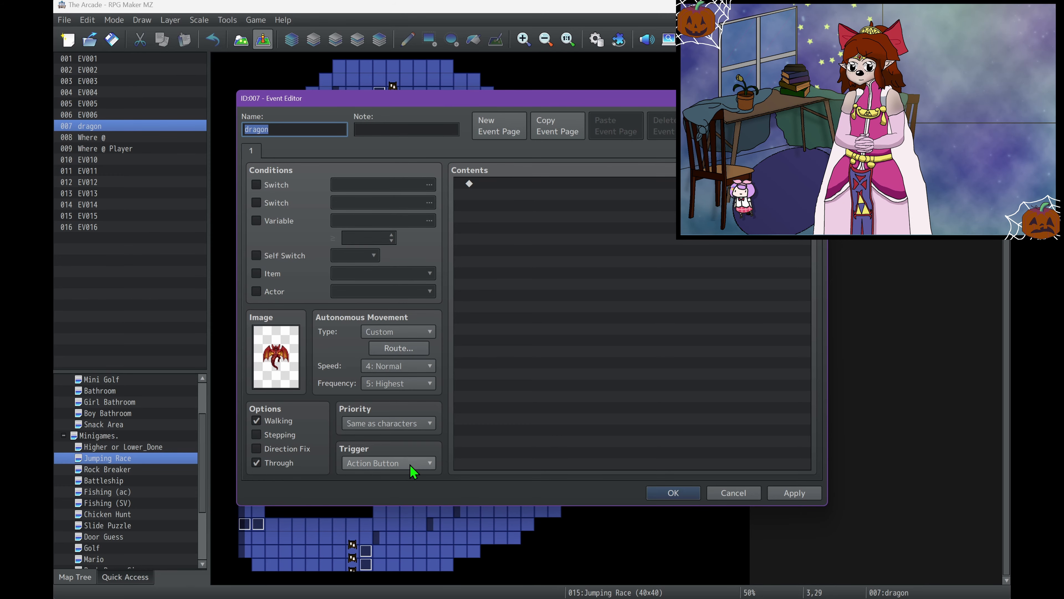
pyautogui.click(399, 332)
pyautogui.click(378, 385)
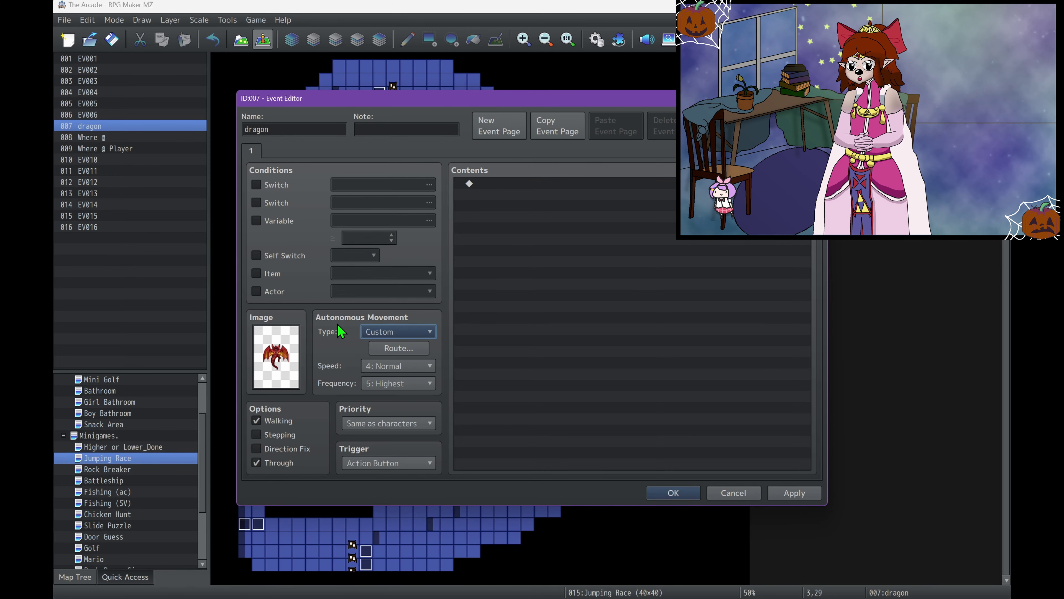
pyautogui.click(398, 349)
pyautogui.click(400, 347)
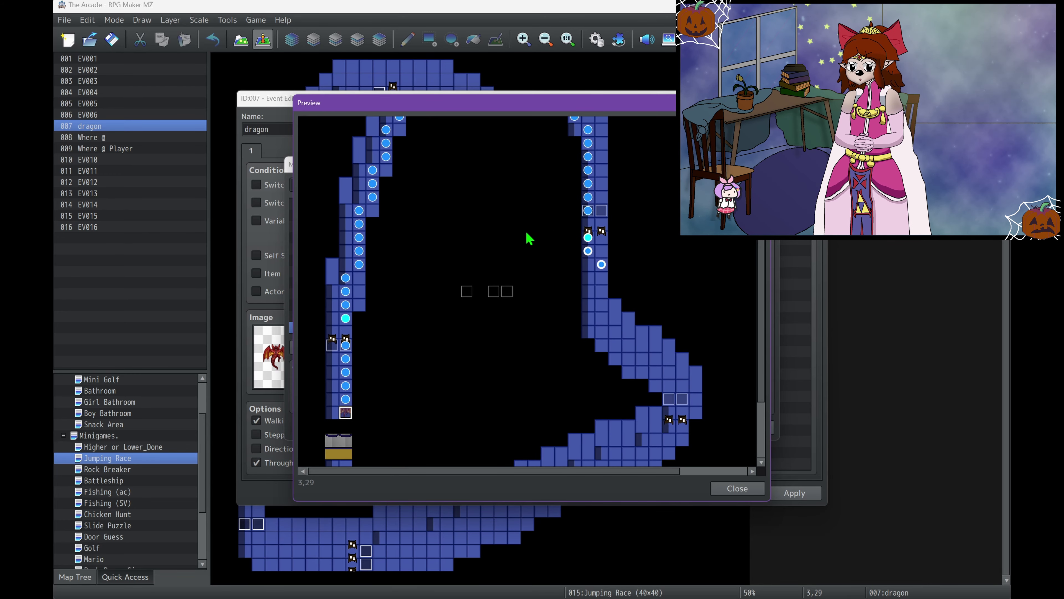
pyautogui.click(735, 489)
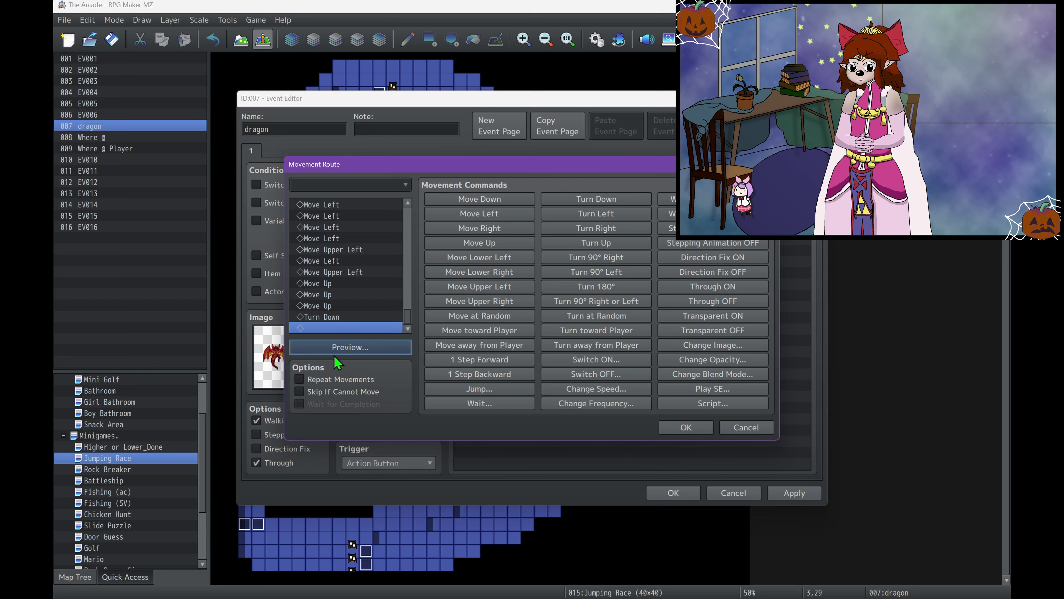
pyautogui.click(663, 432)
pyautogui.click(810, 496)
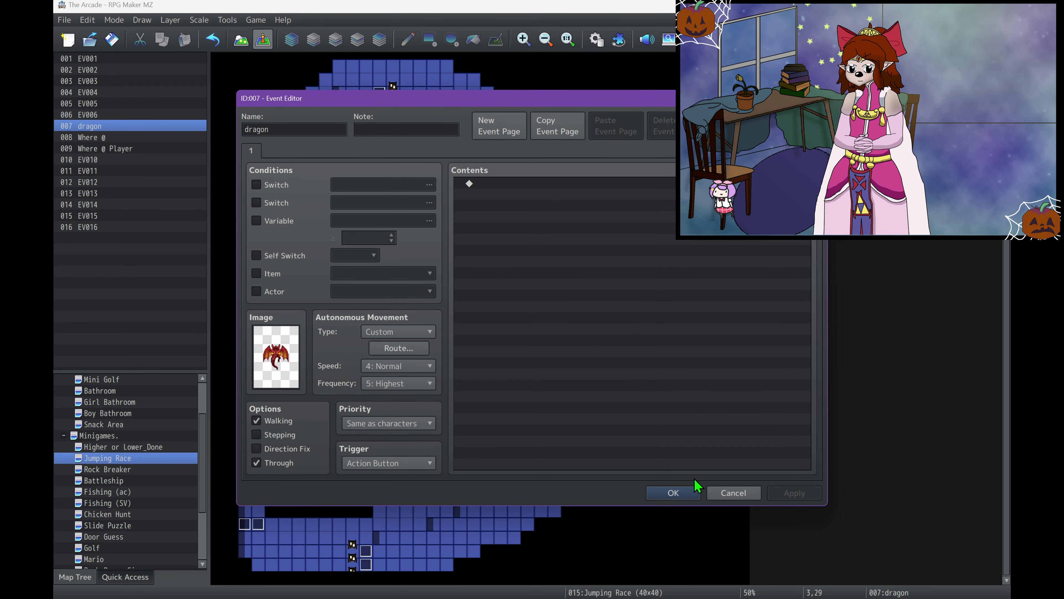
pyautogui.click(691, 492)
pyautogui.doubleClick(263, 379)
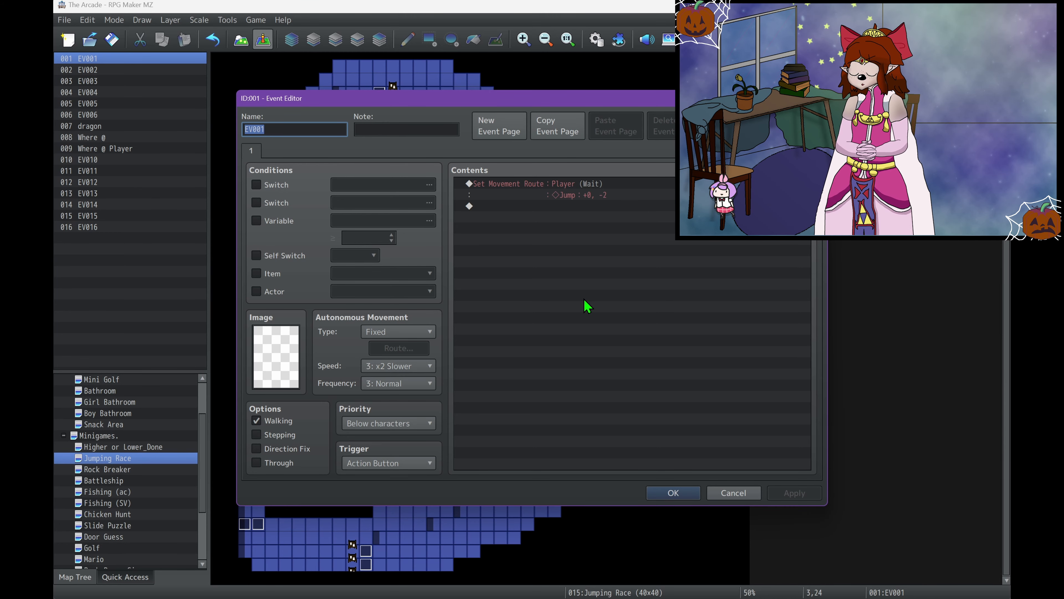
pyautogui.doubleClick(591, 193)
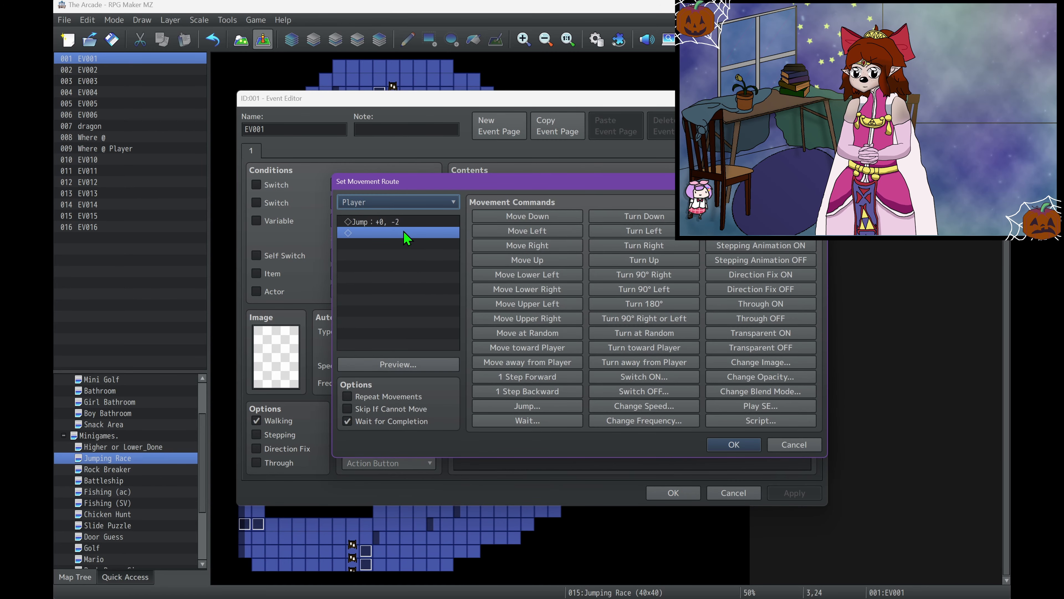
pyautogui.click(400, 365)
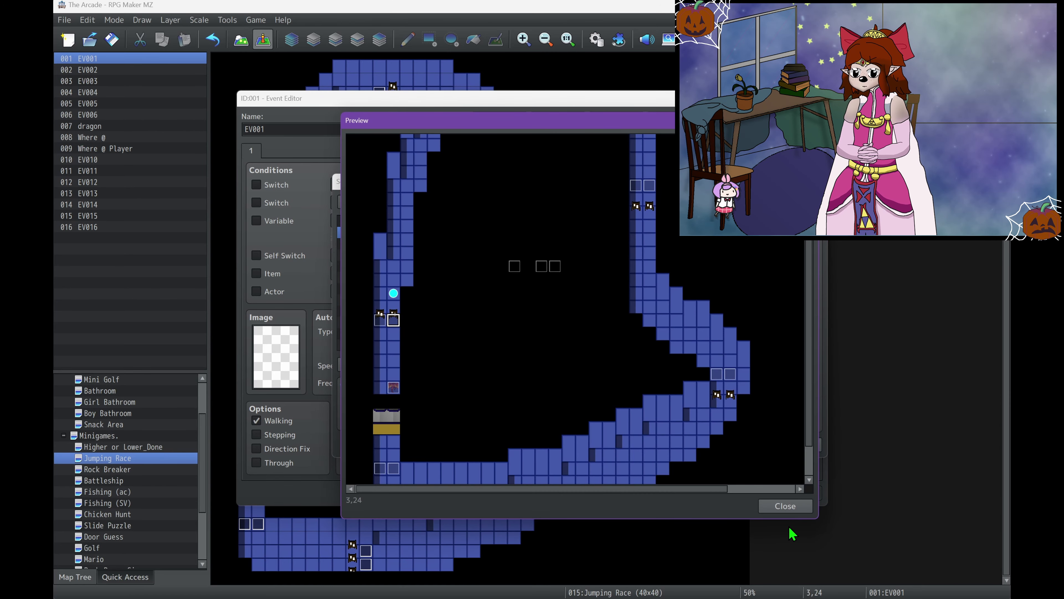
pyautogui.click(784, 506)
pyautogui.click(739, 443)
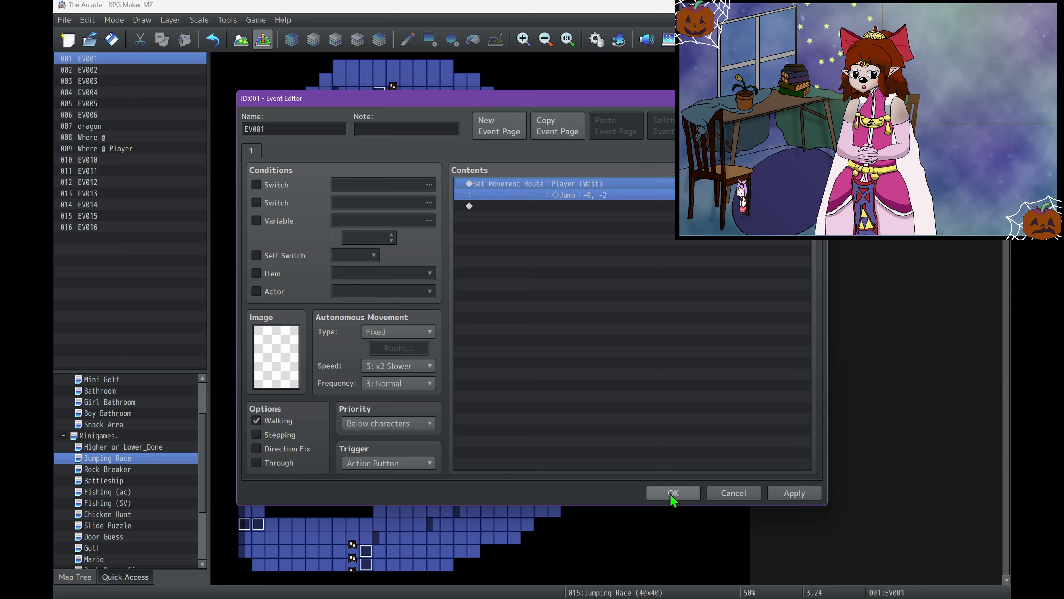
pyautogui.click(672, 493)
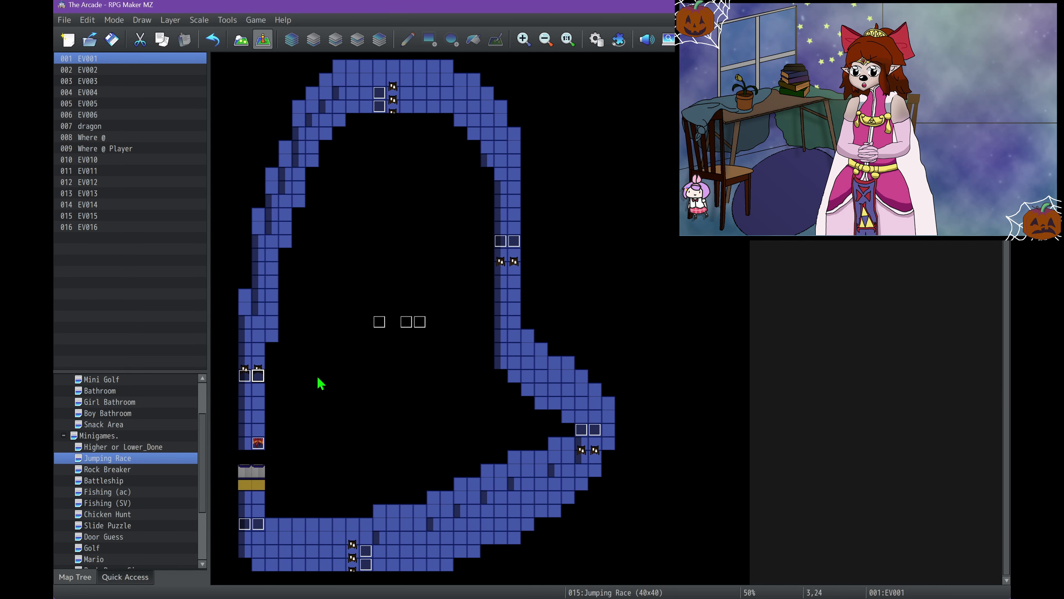
pyautogui.click(262, 521)
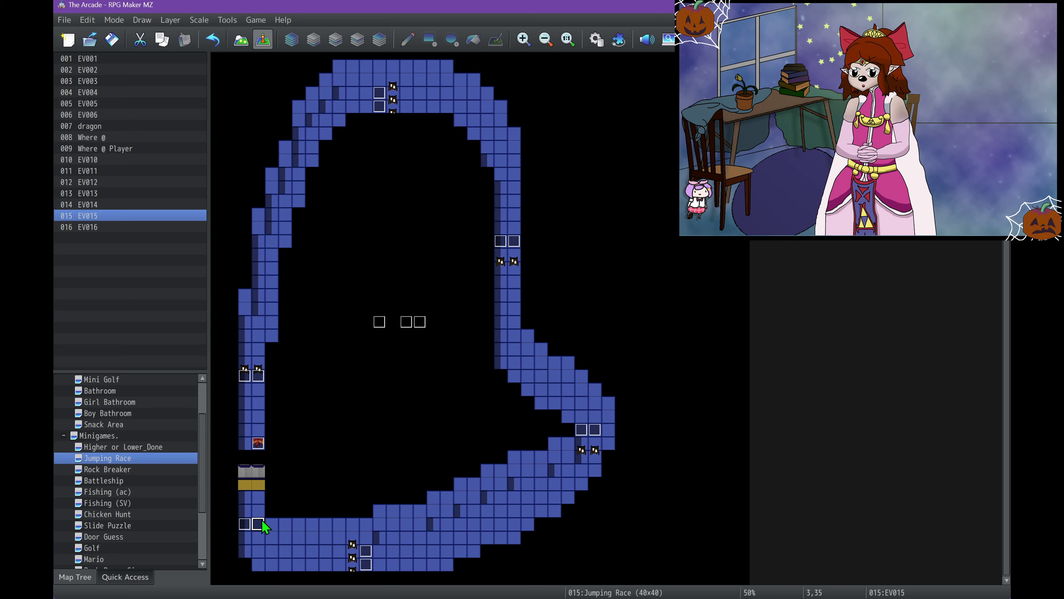
pyautogui.doubleClick(262, 522)
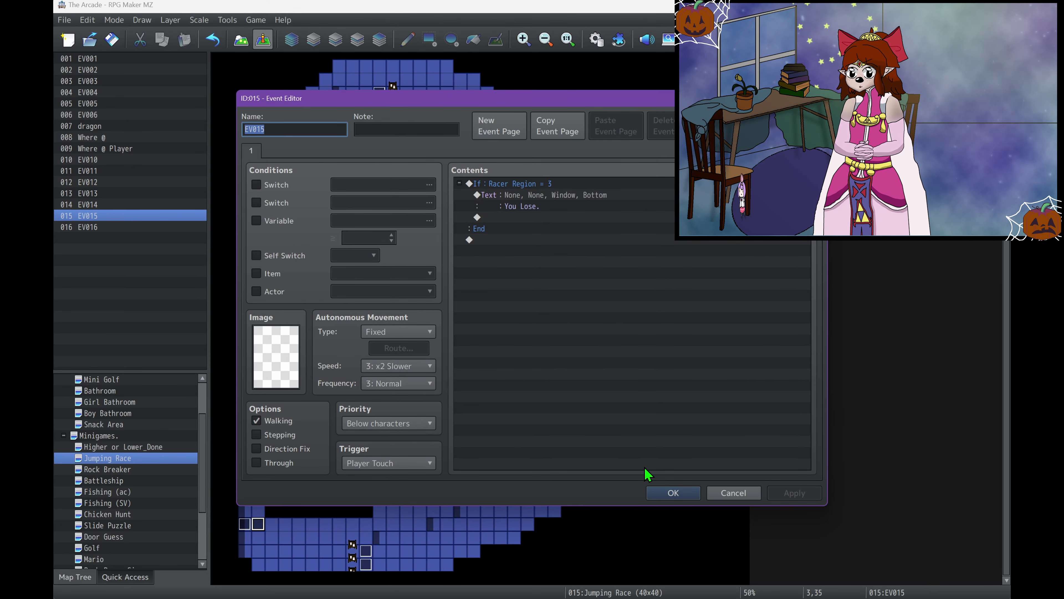
pyautogui.click(668, 495)
pyautogui.click(240, 40)
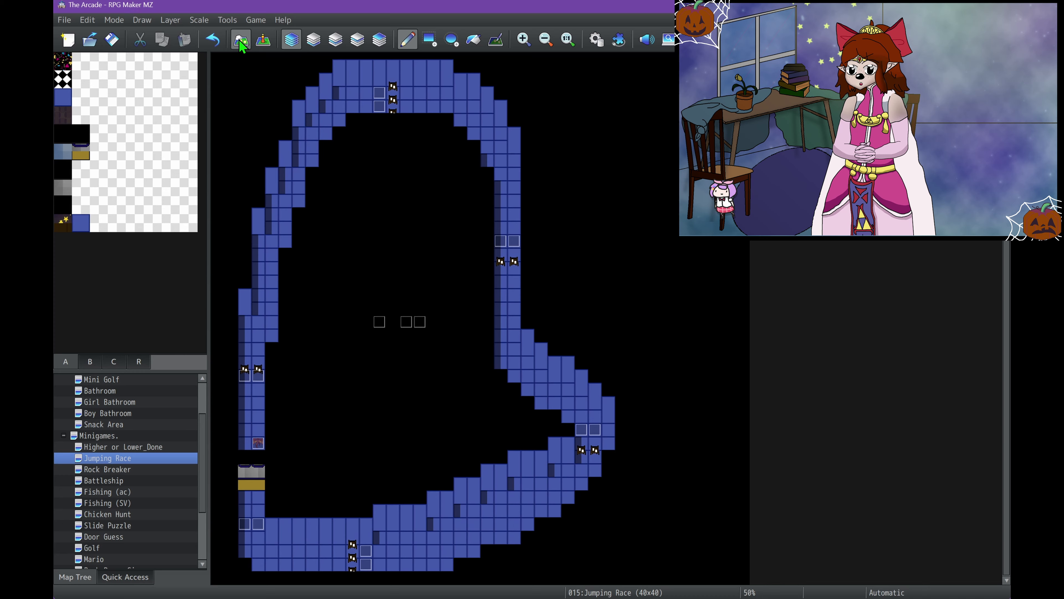
pyautogui.click(140, 363)
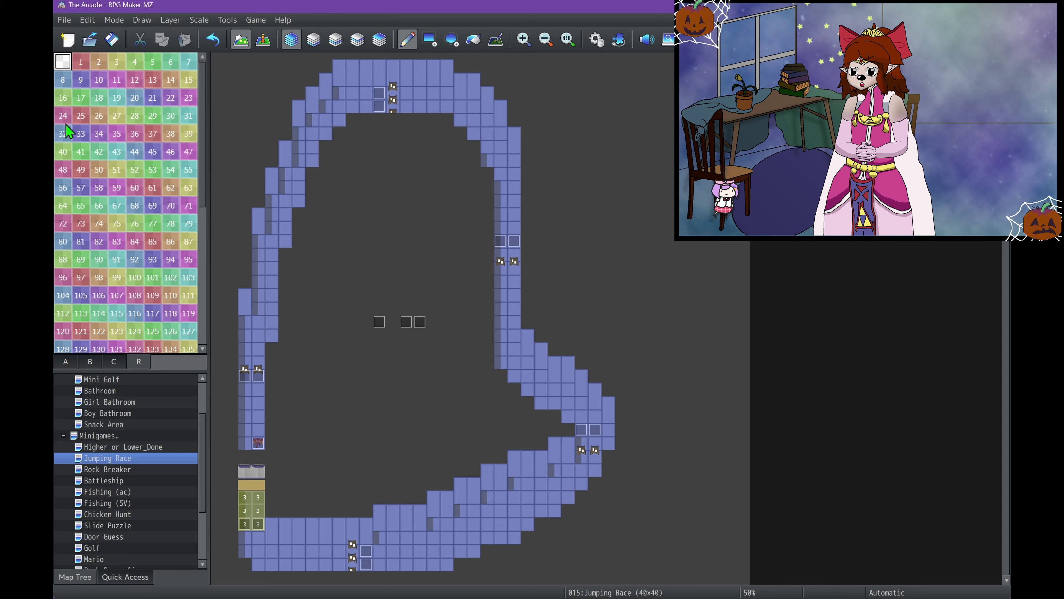
pyautogui.scroll(-5, 68, 131)
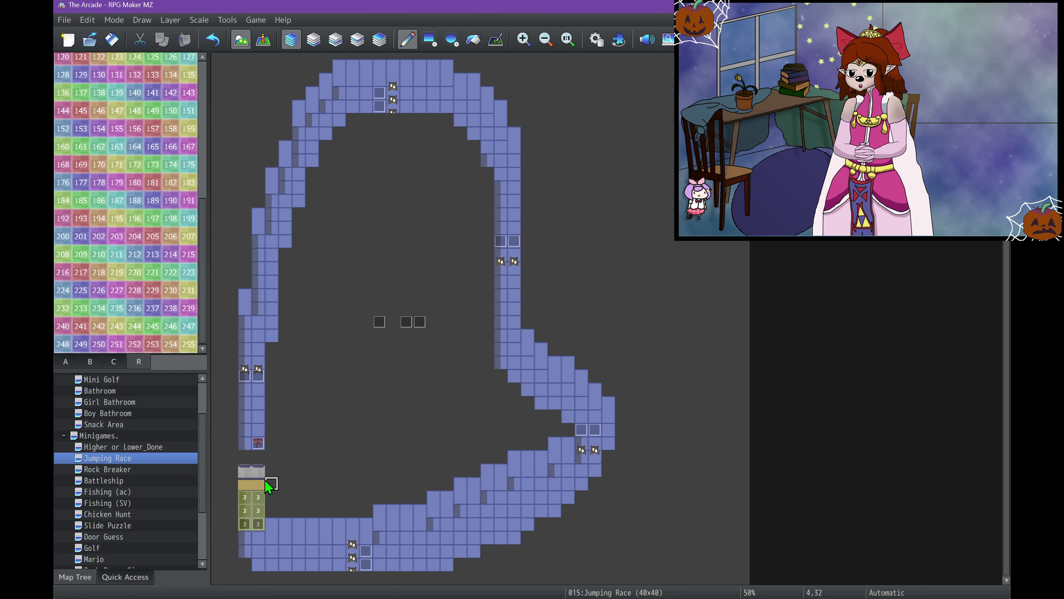
# - Switch to event mode and inspect EV015's 'You Lose.' message, then close it
pyautogui.click(263, 40)
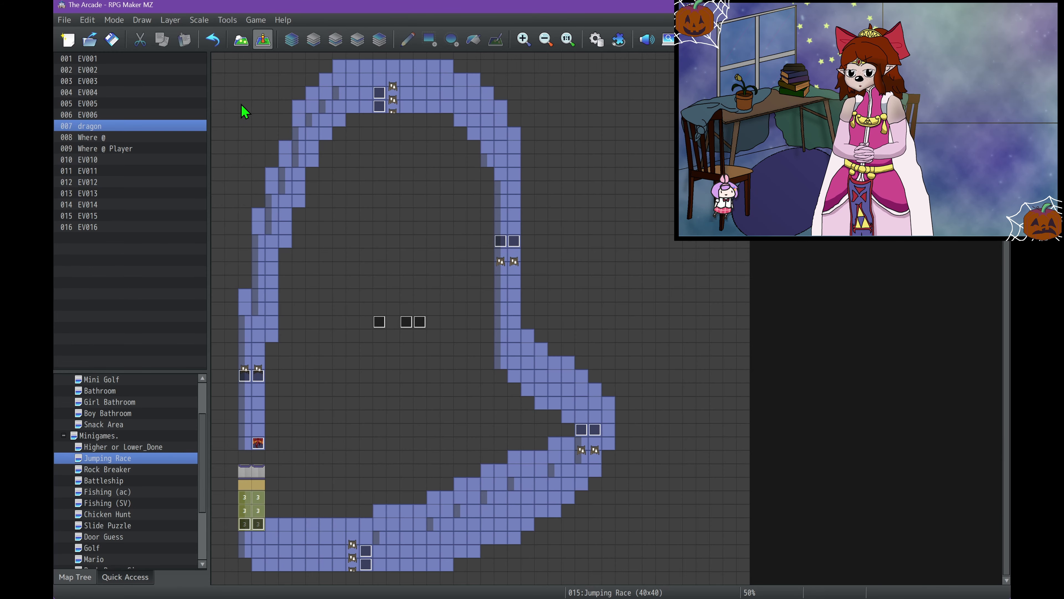
pyautogui.doubleClick(262, 529)
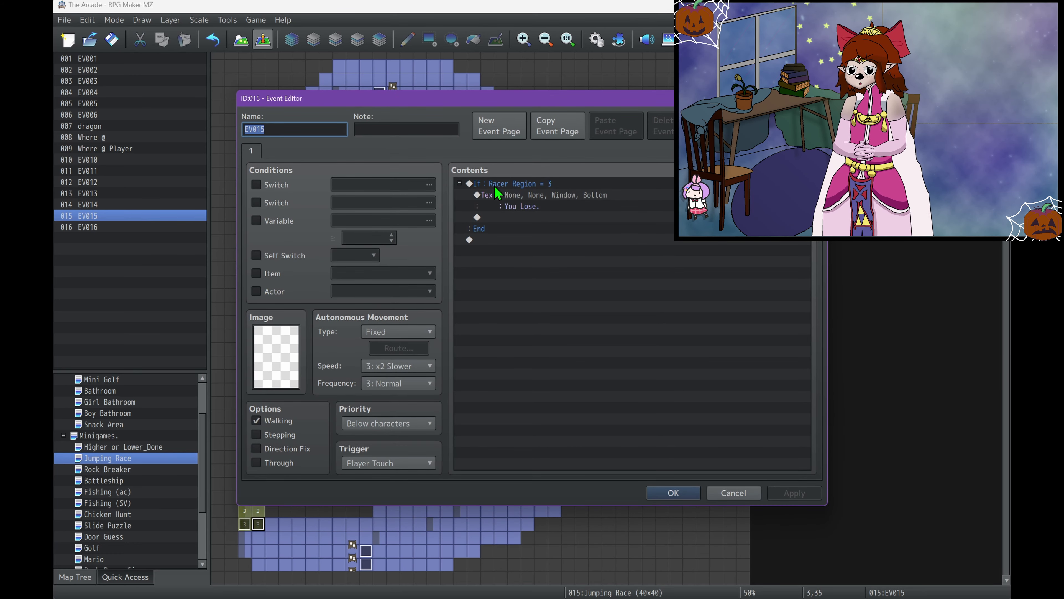
pyautogui.click(552, 207)
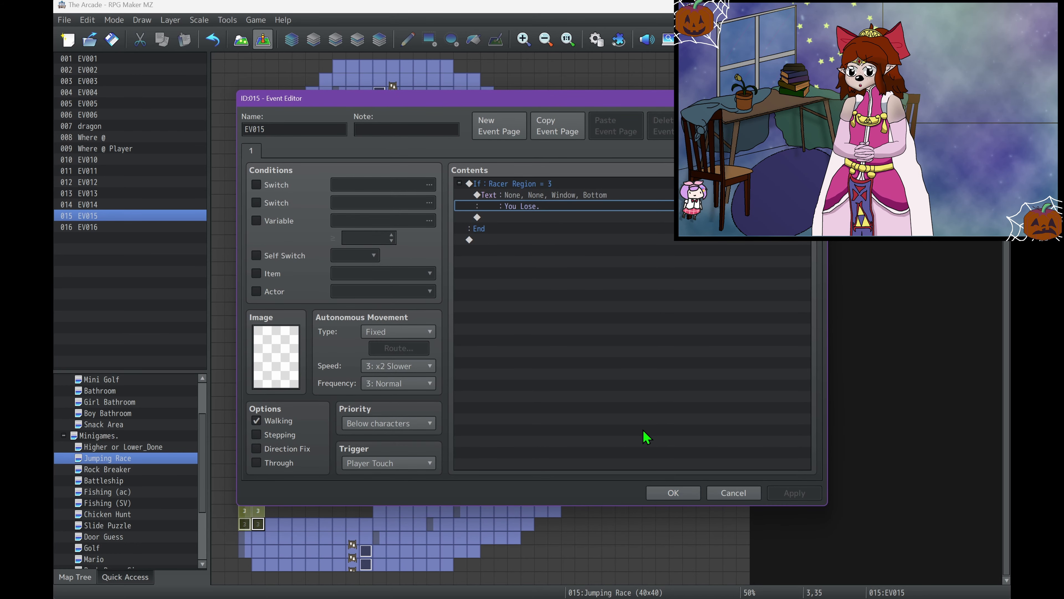
pyautogui.click(670, 492)
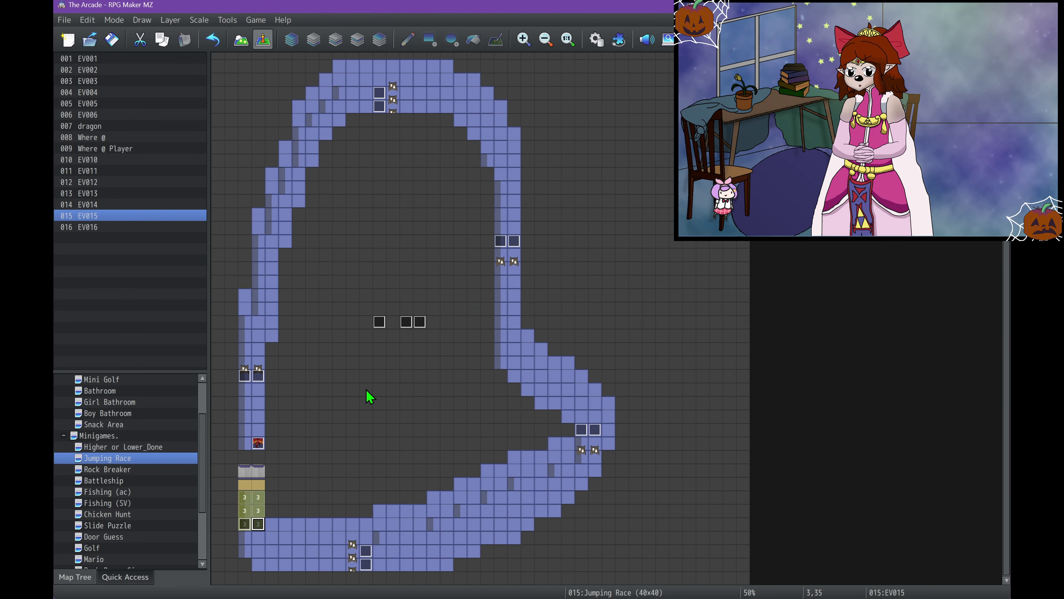
# - Inspect the EV014 win event, then zoom back in on the map
pyautogui.doubleClick(380, 324)
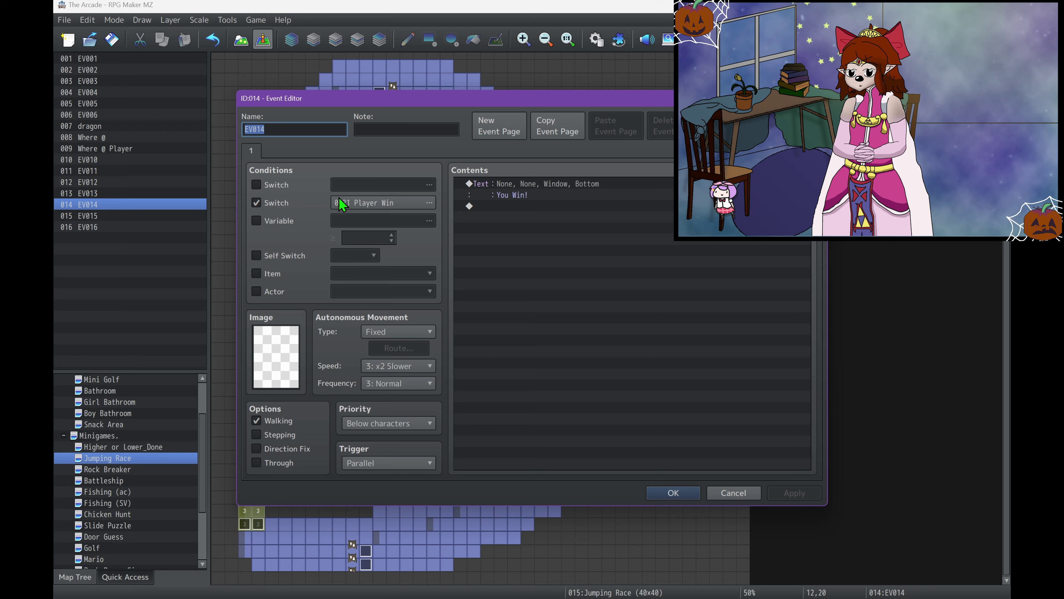
pyautogui.click(672, 493)
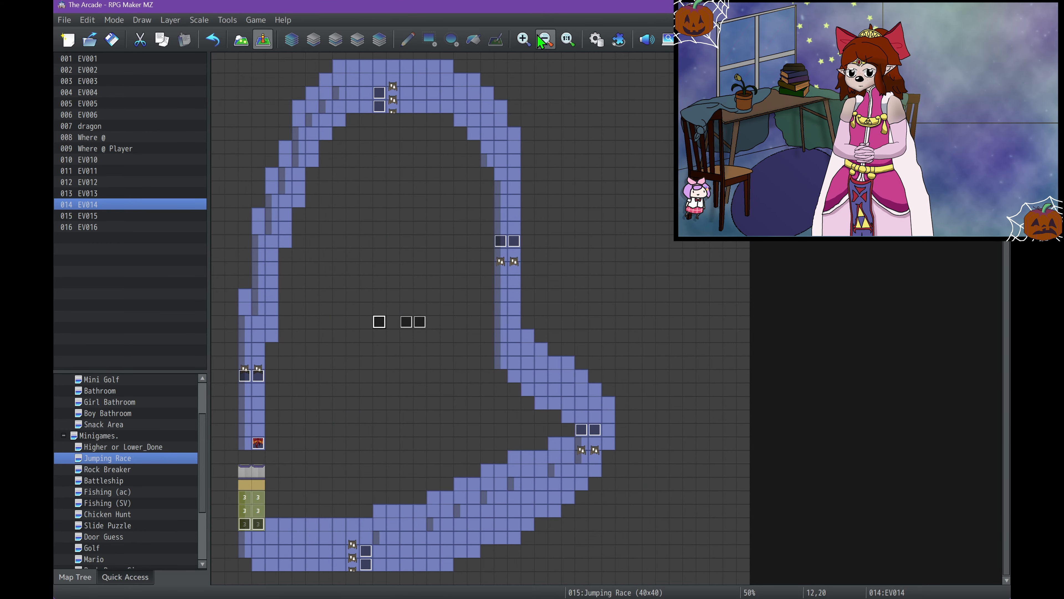
pyautogui.click(527, 39)
pyautogui.scroll(1, 400, 331)
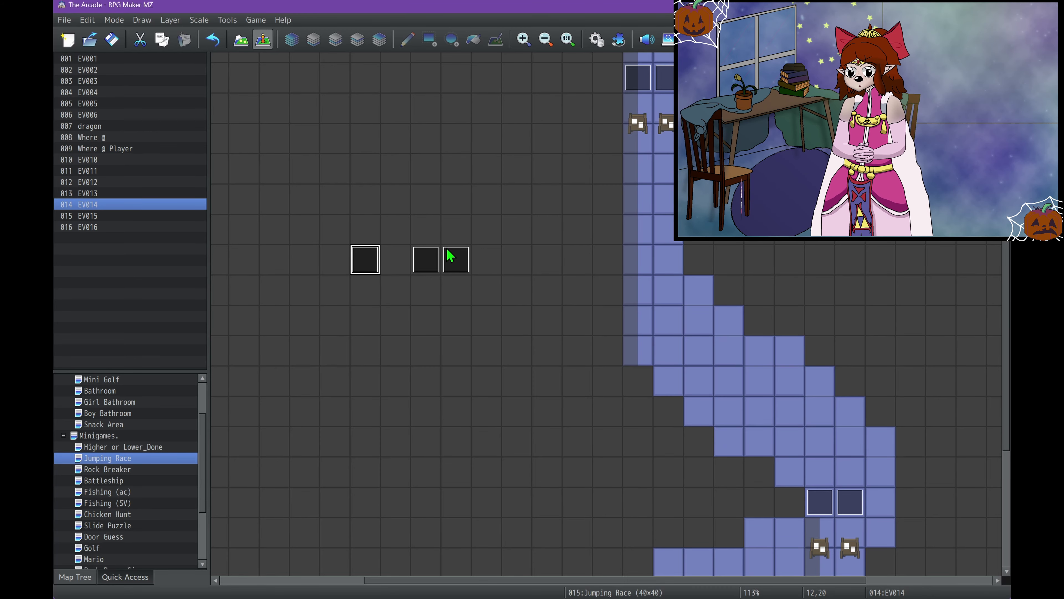
pyautogui.doubleClick(425, 259)
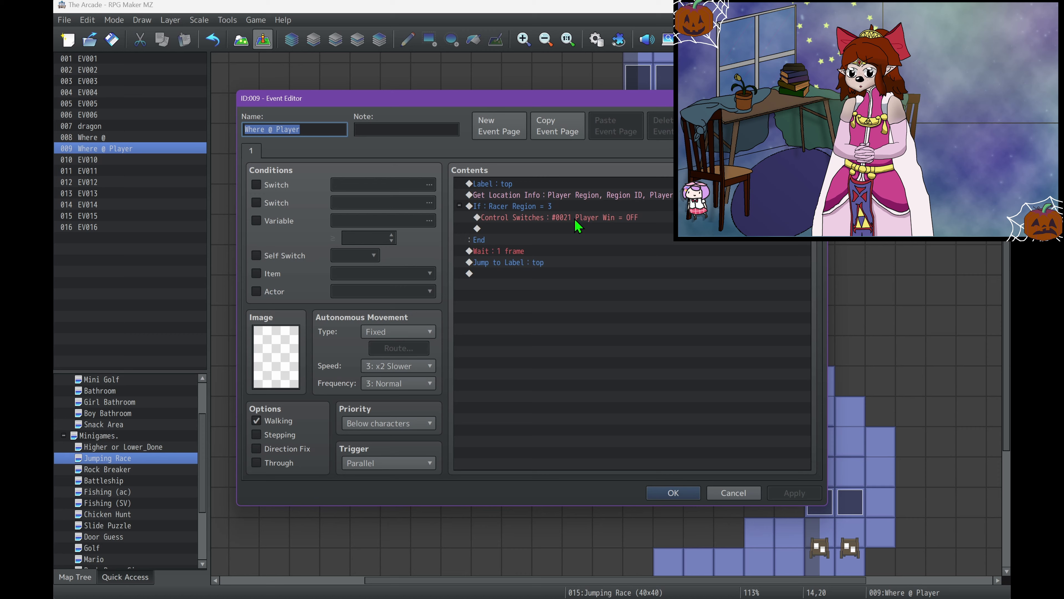
pyautogui.click(506, 197)
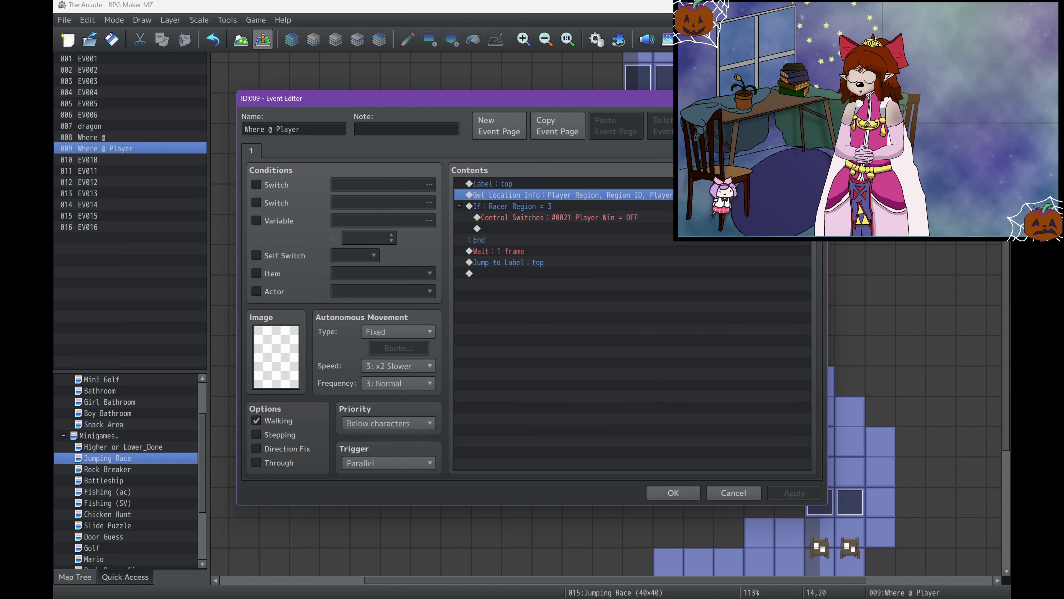
pyautogui.doubleClick(506, 195)
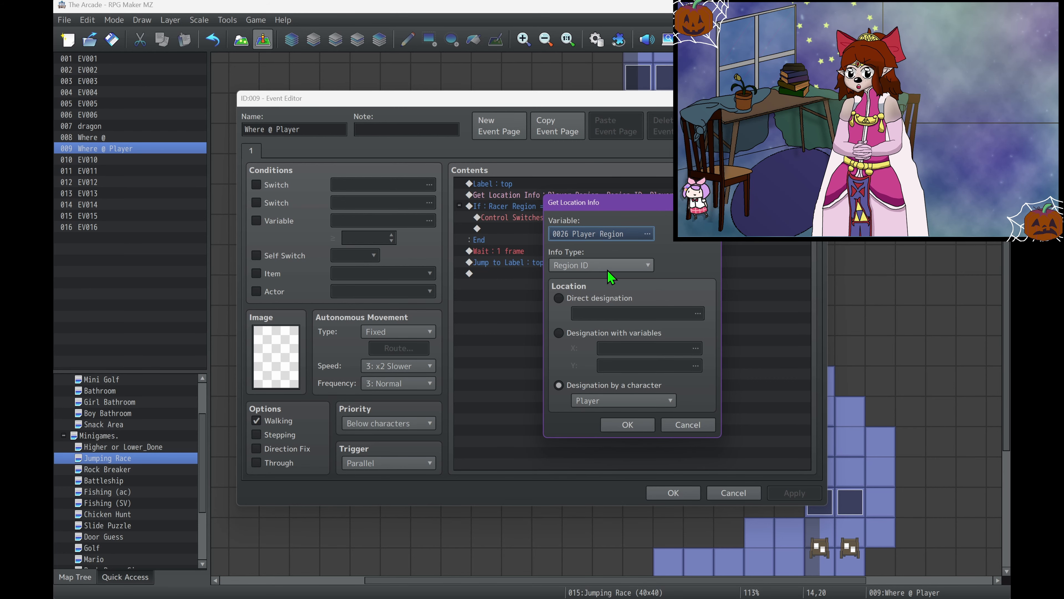
pyautogui.click(628, 425)
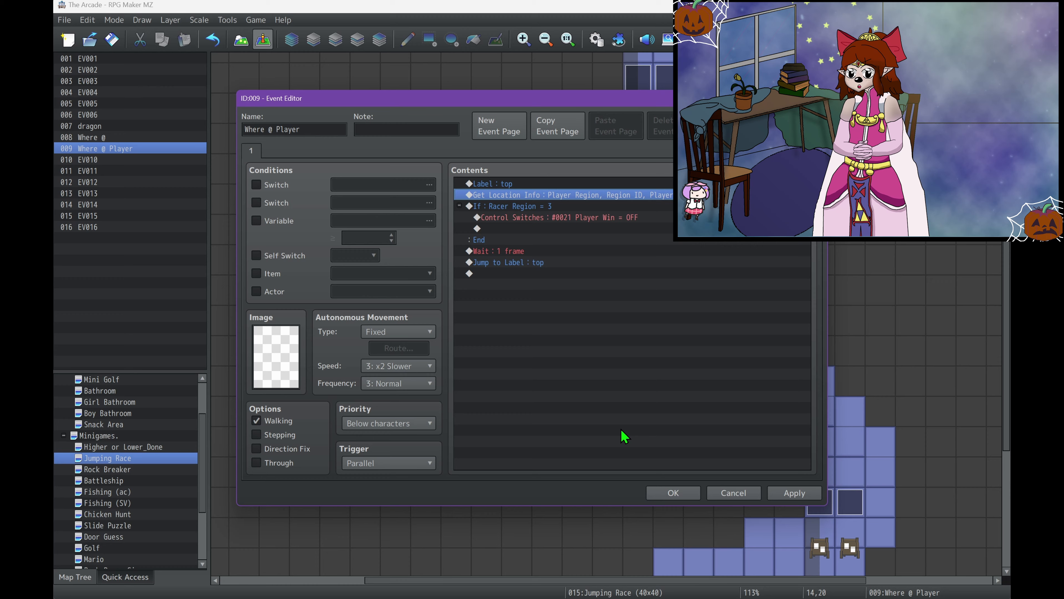
pyautogui.click(546, 218)
pyautogui.click(535, 207)
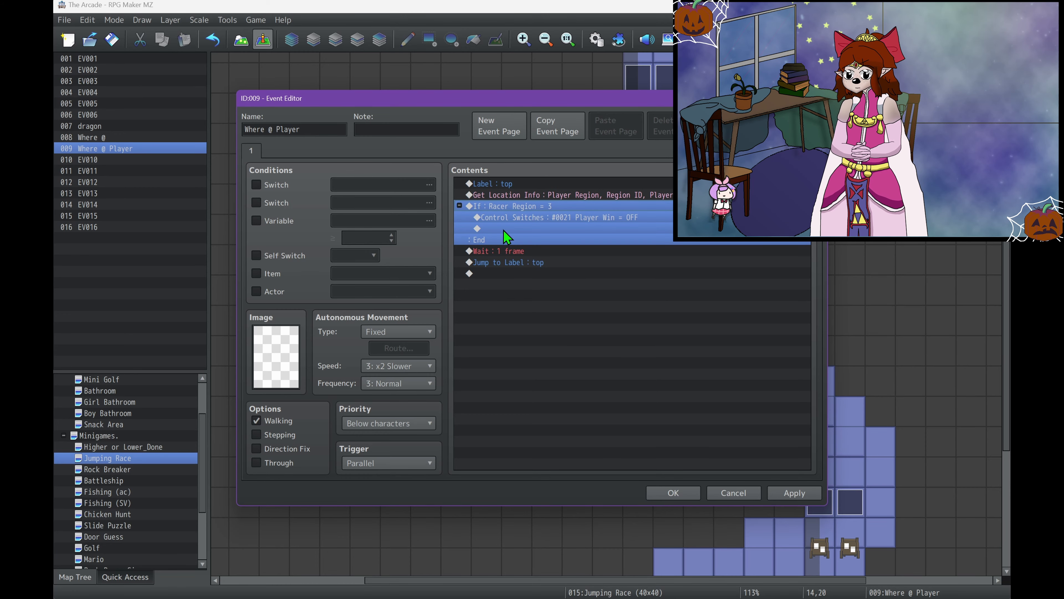
pyautogui.click(581, 218)
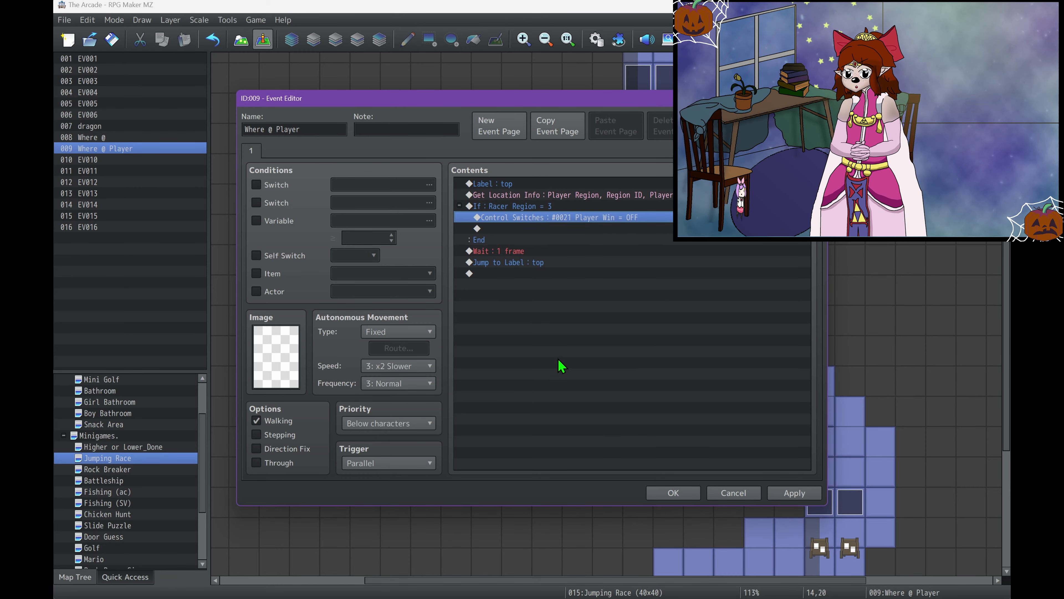
pyautogui.click(670, 492)
pyautogui.click(447, 264)
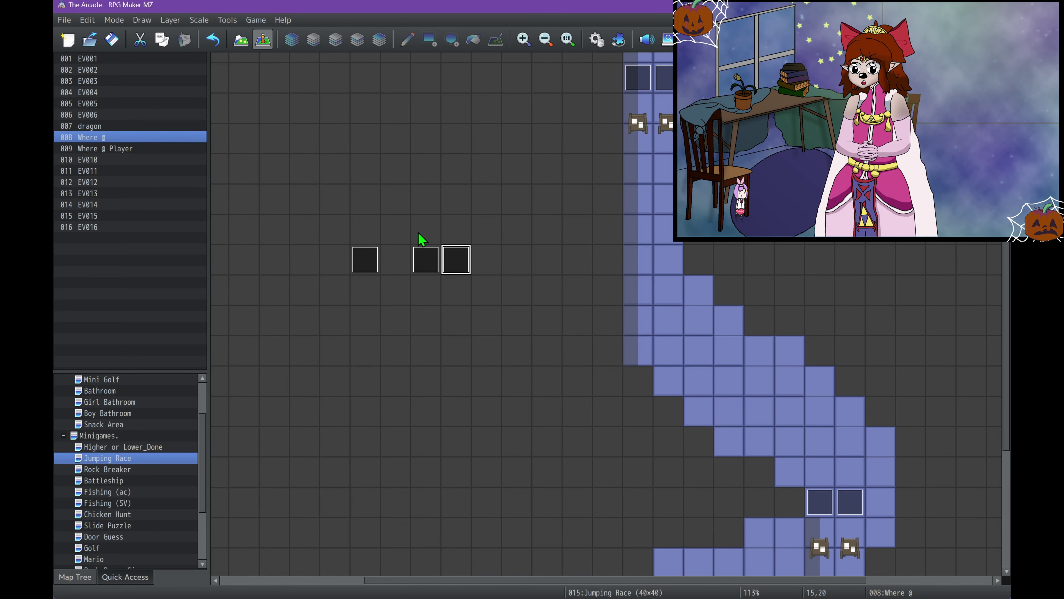
# - Review the Where @ event's Get Location Info command, keeping the dragon as the located character
pyautogui.doubleClick(456, 271)
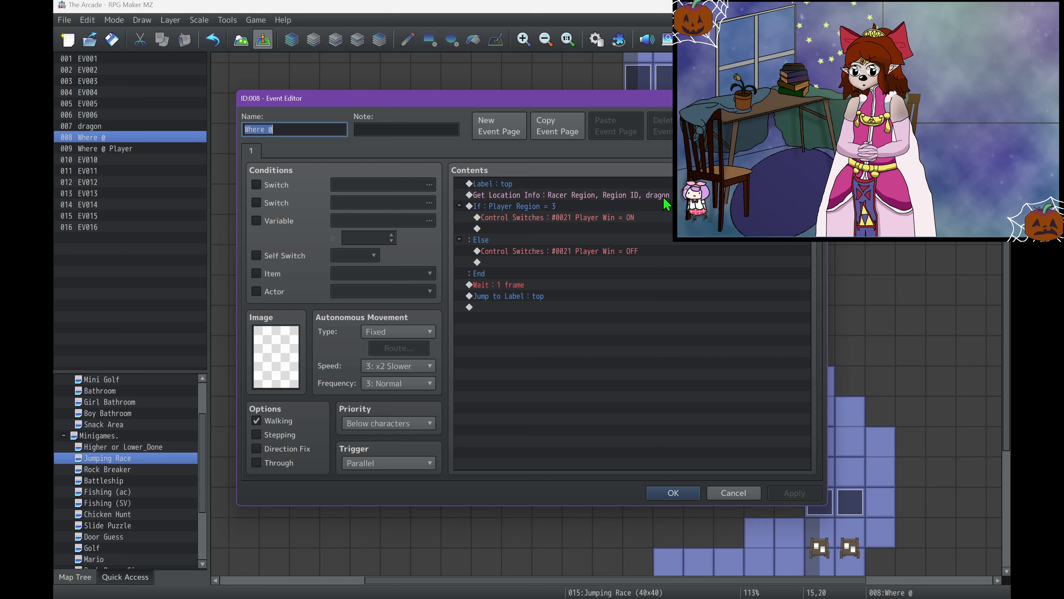
pyautogui.click(569, 200)
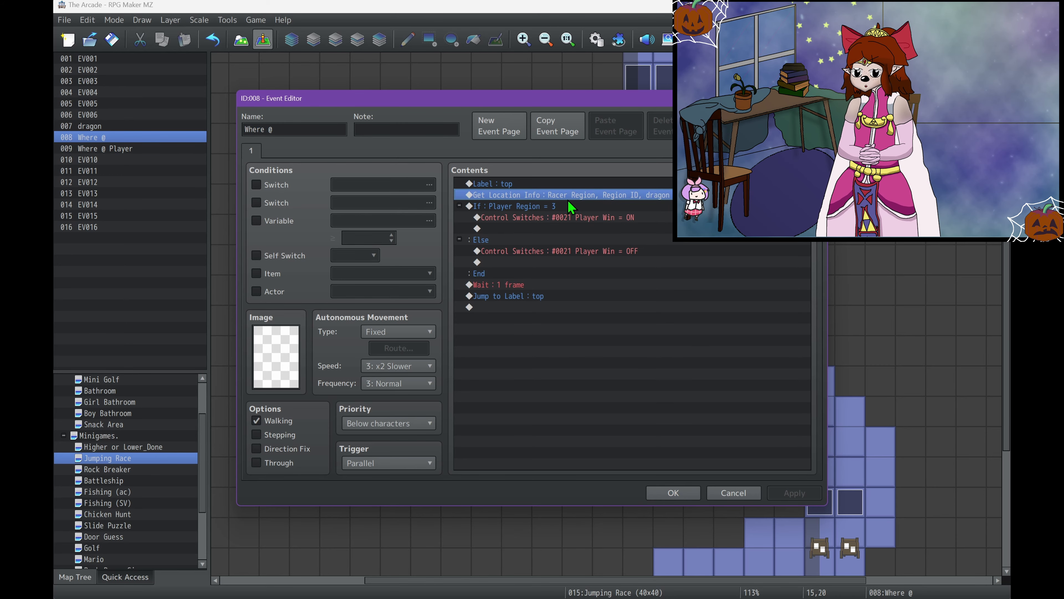
pyautogui.doubleClick(569, 200)
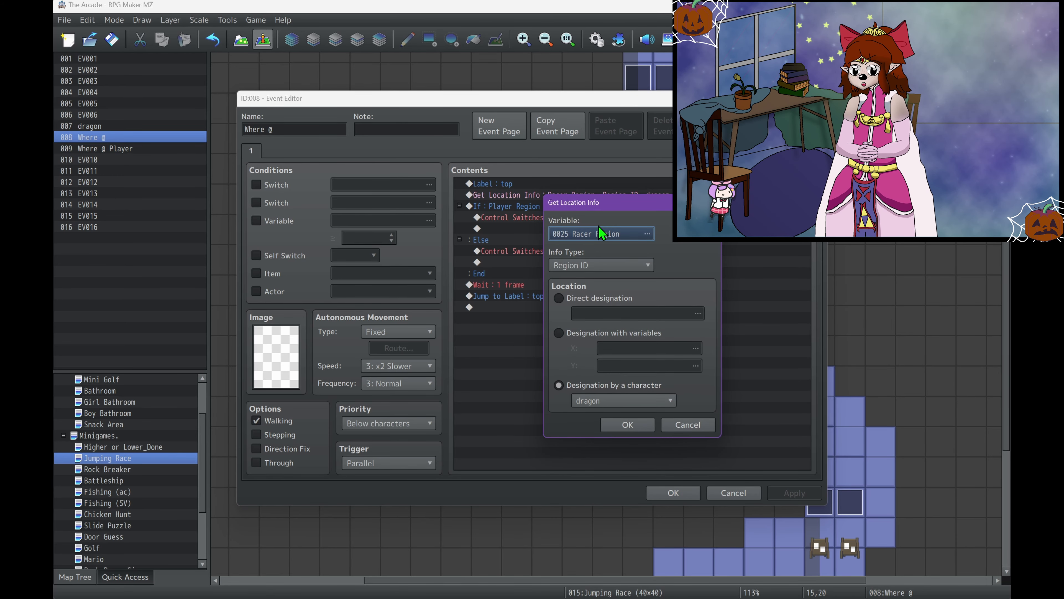
pyautogui.click(595, 402)
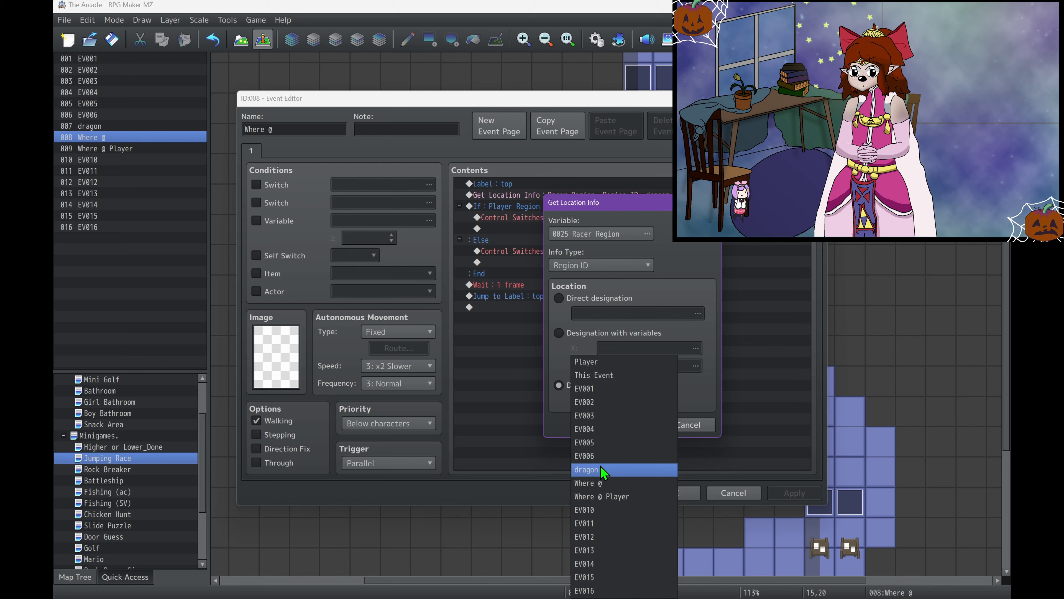
pyautogui.click(713, 419)
pyautogui.click(712, 424)
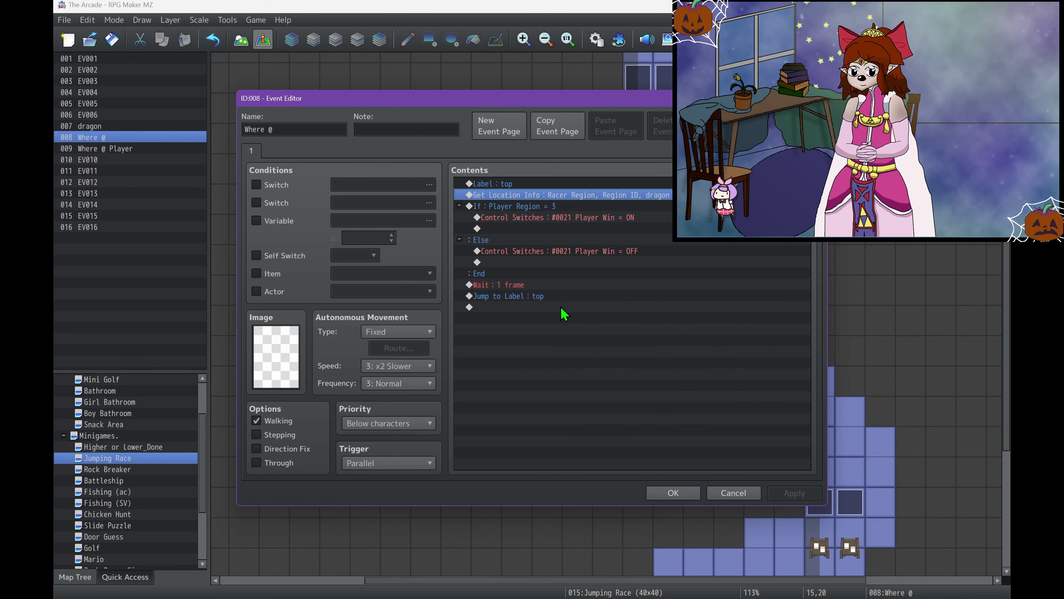
# - Review the Player Win ON and OFF switch commands, then close the Where @ event
pyautogui.click(544, 217)
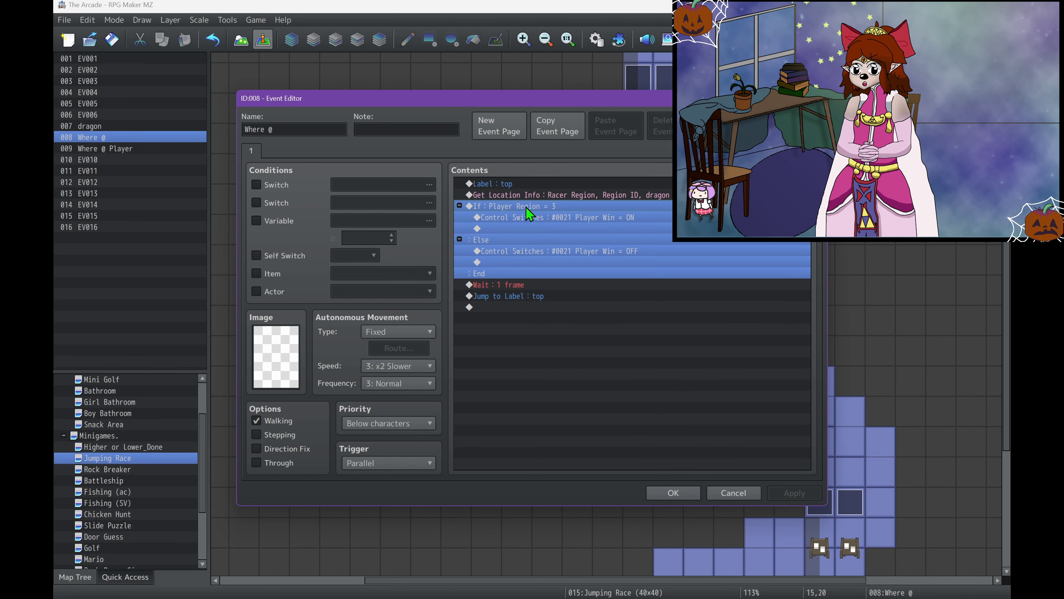
pyautogui.click(525, 221)
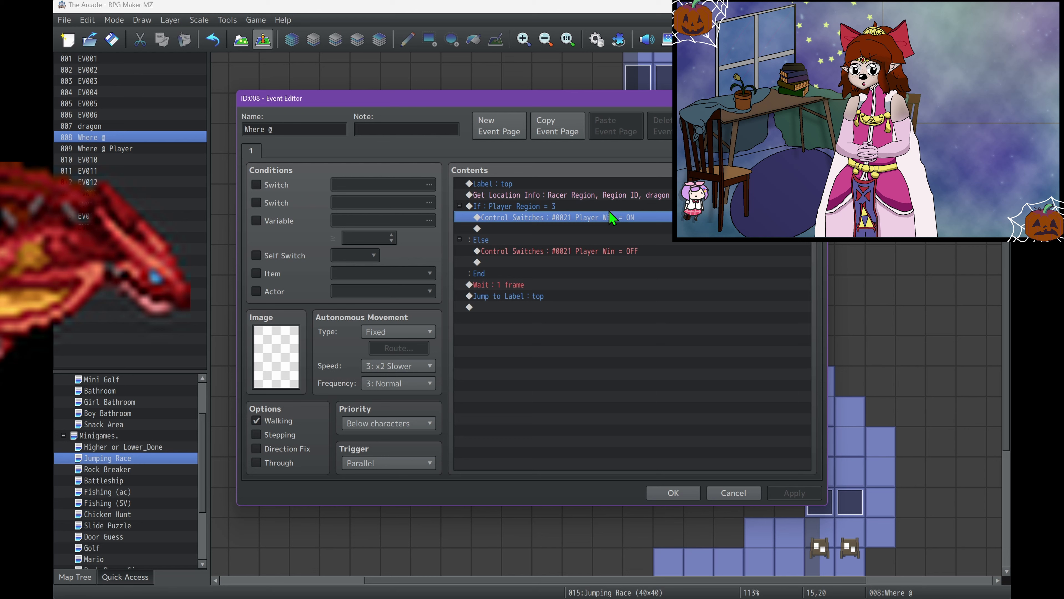
pyautogui.click(507, 251)
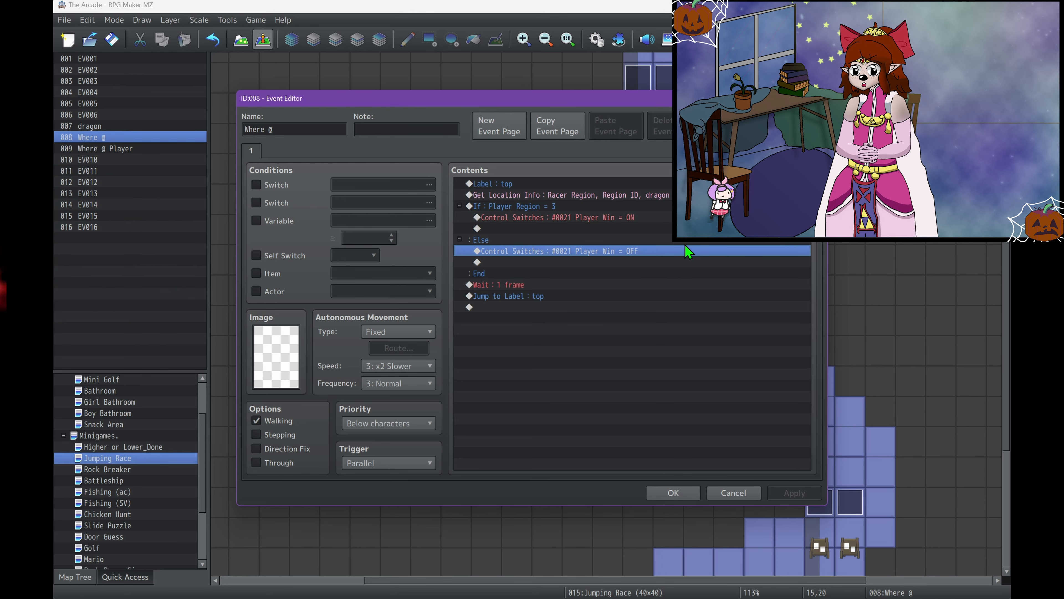
pyautogui.click(573, 219)
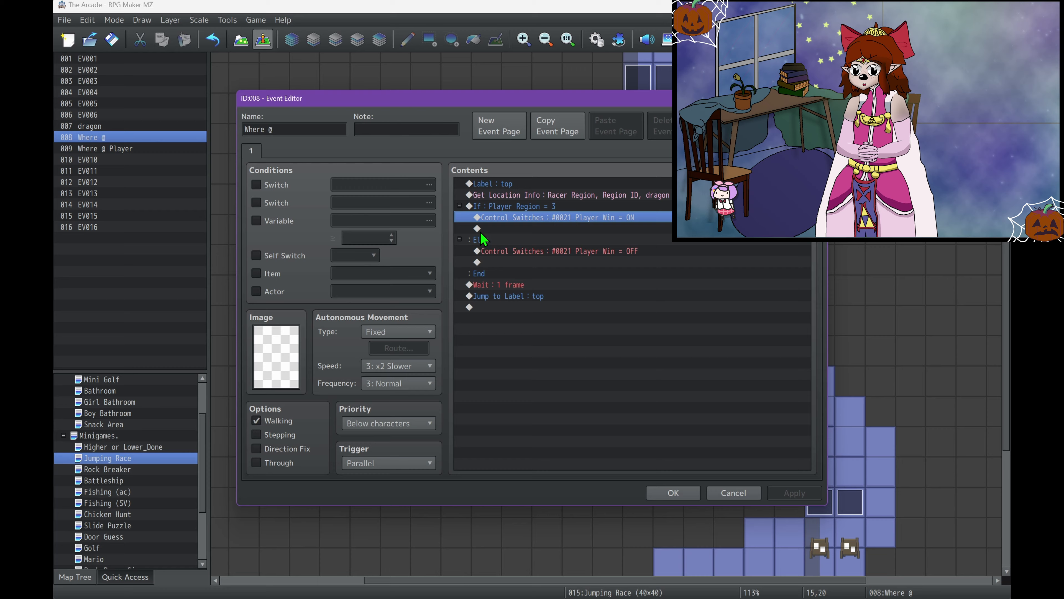
pyautogui.click(684, 494)
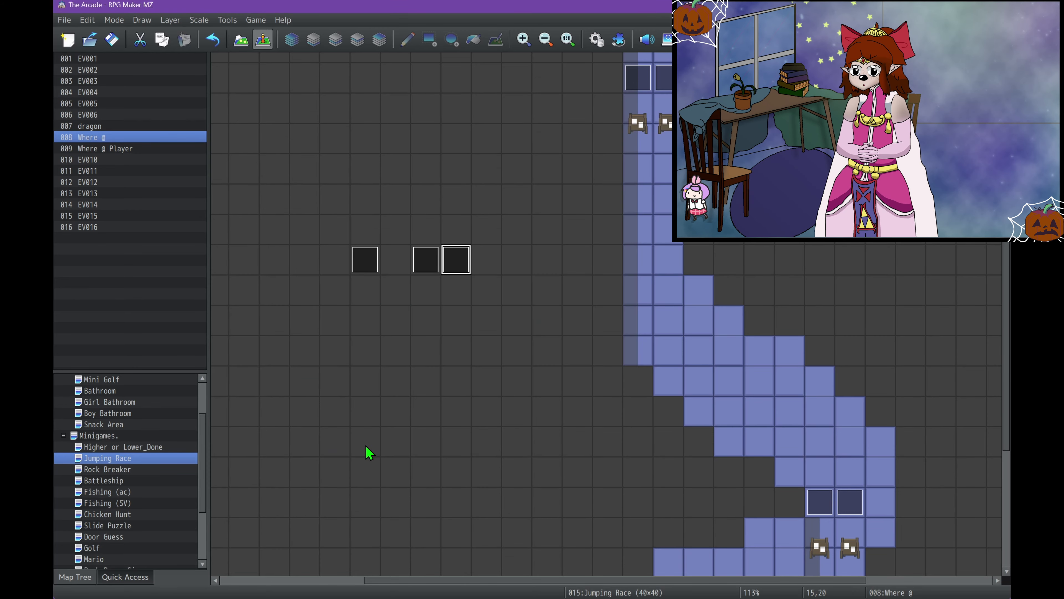
# - Inspect the Where @ Player event and the EV015 lose event, closing each
pyautogui.doubleClick(425, 271)
pyautogui.click(649, 496)
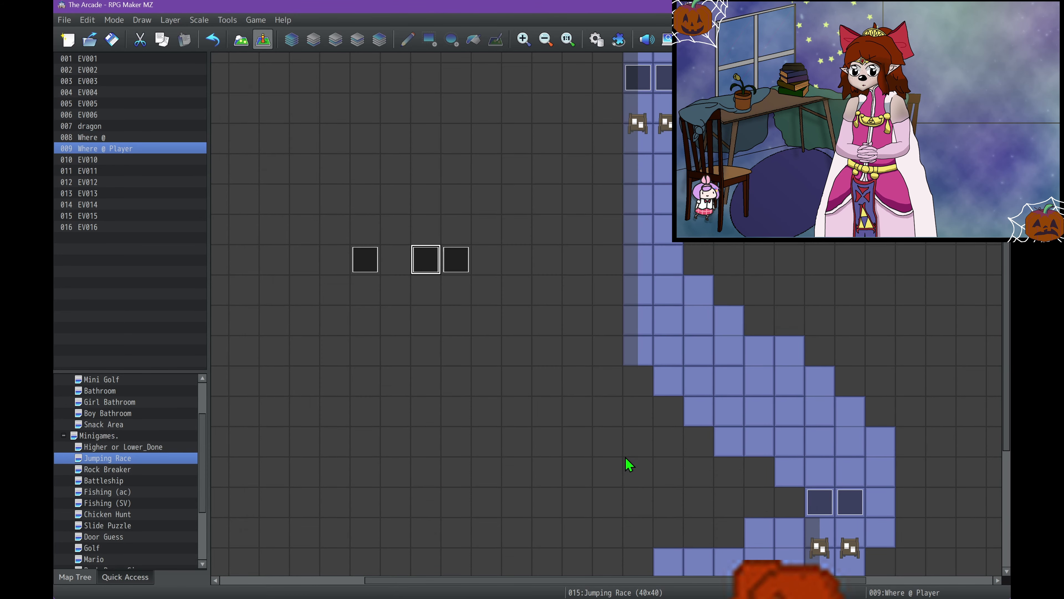
pyautogui.scroll(-2, 624, 524)
pyautogui.hscroll(-5, 576, 592)
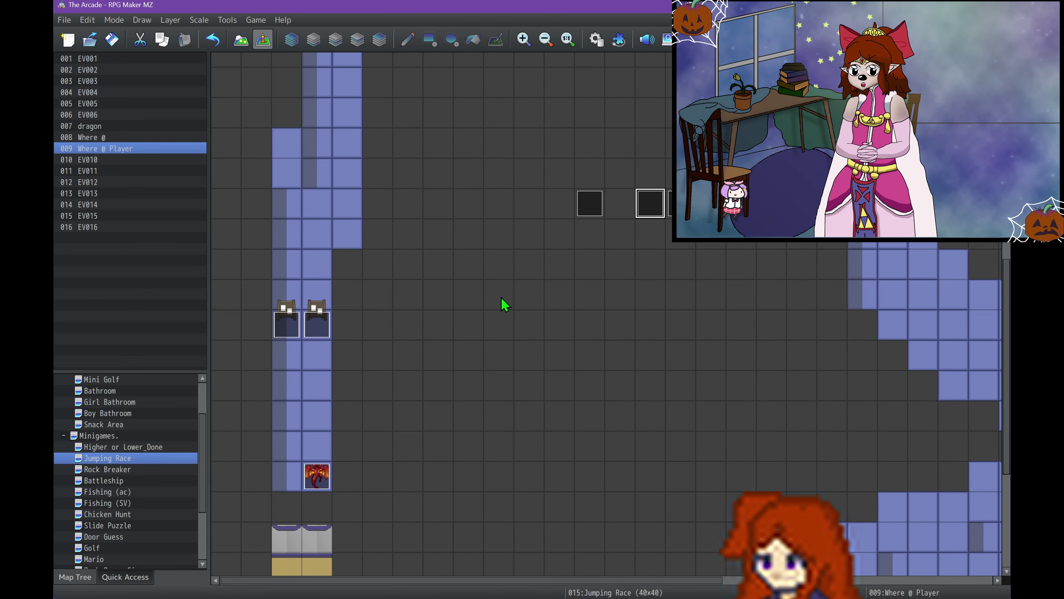
pyautogui.scroll(-4, 504, 304)
pyautogui.doubleClick(317, 534)
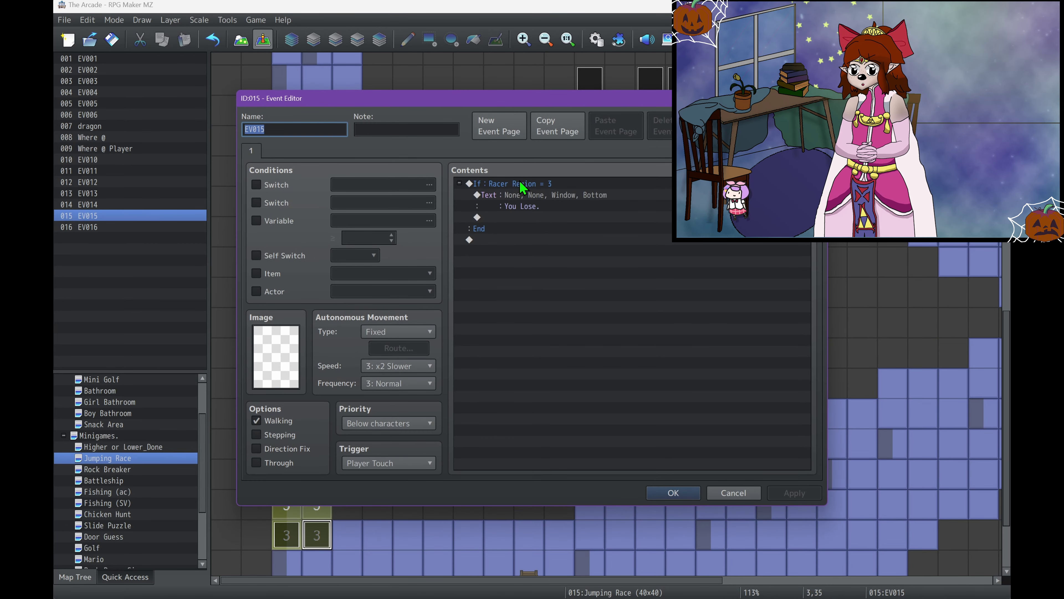
pyautogui.click(709, 499)
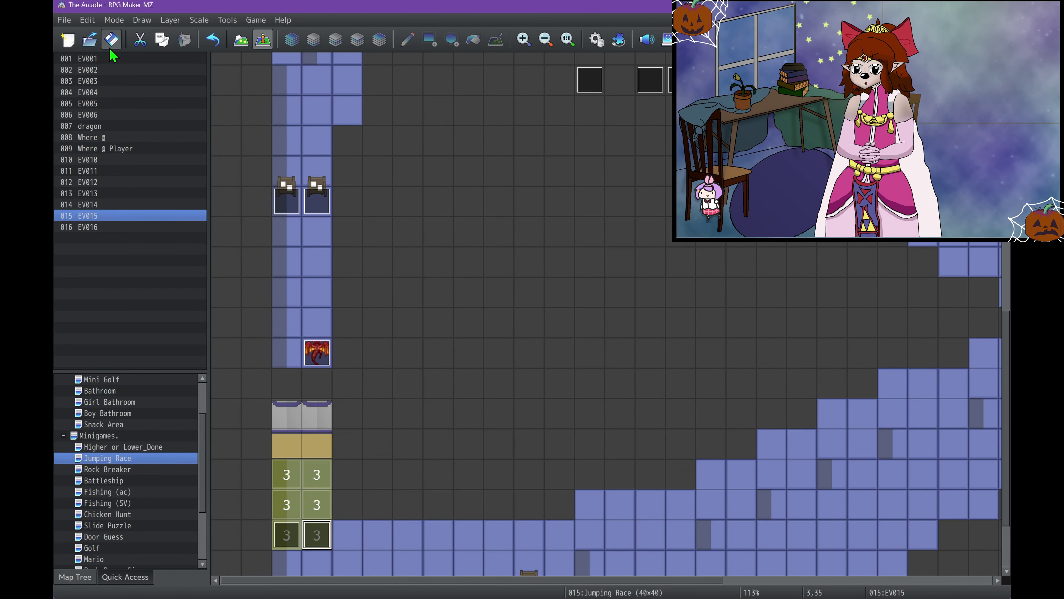
# - Zoom the map out with the scroll wheel and select EV001 in the event list
pyautogui.keyDown('ctrl'); pyautogui.scroll(-2, 608, 544); pyautogui.keyUp('ctrl')
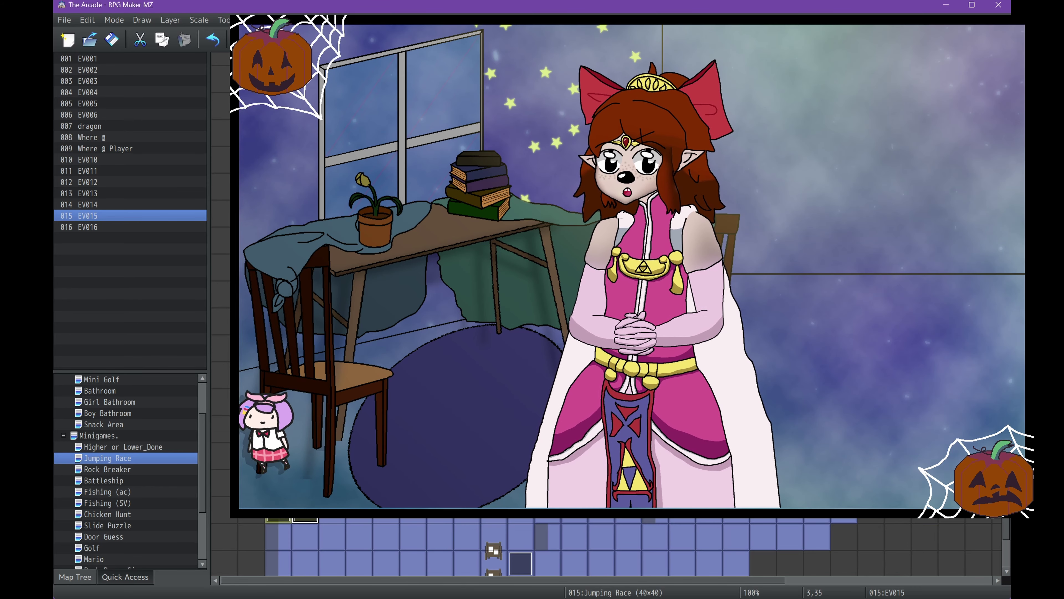
pyautogui.scroll(1, 608, 545)
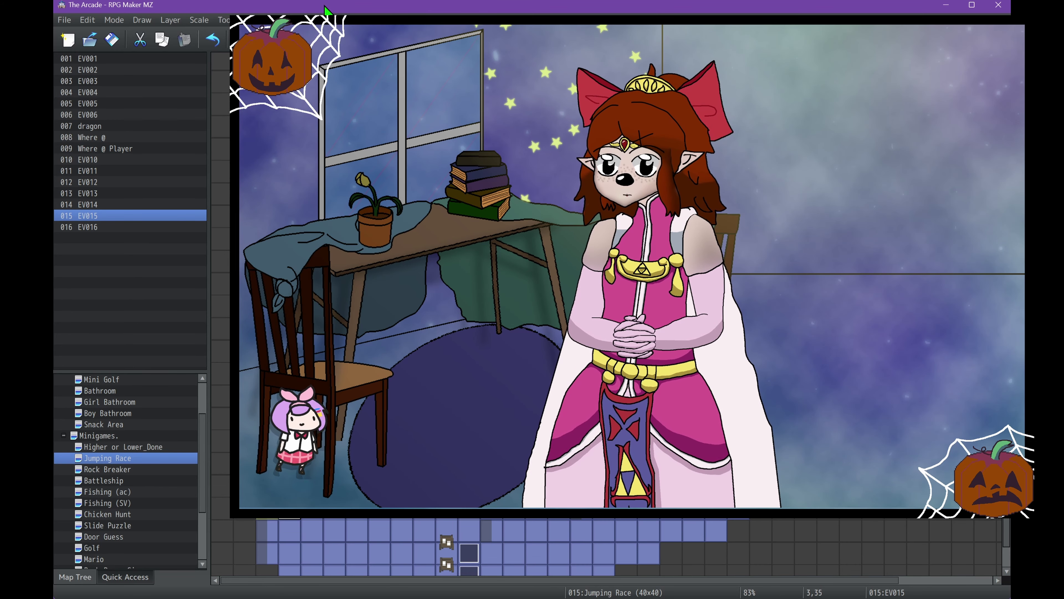
pyautogui.keyDown('ctrl'); pyautogui.scroll(-1, 607, 545); pyautogui.keyUp('ctrl')
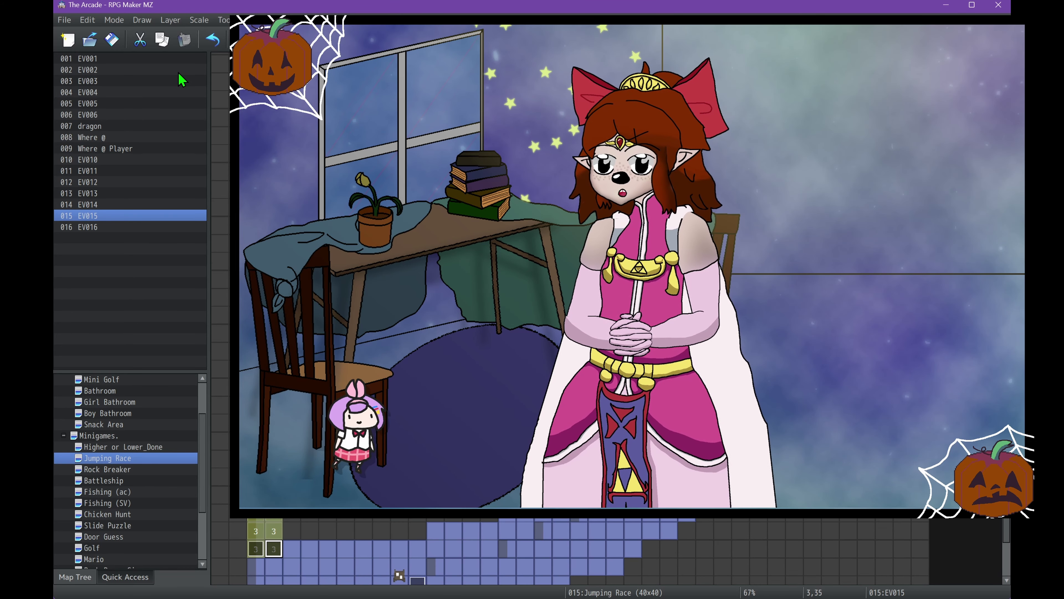
pyautogui.keyDown('ctrl'); pyautogui.scroll(-1, 607, 545); pyautogui.keyUp('ctrl')
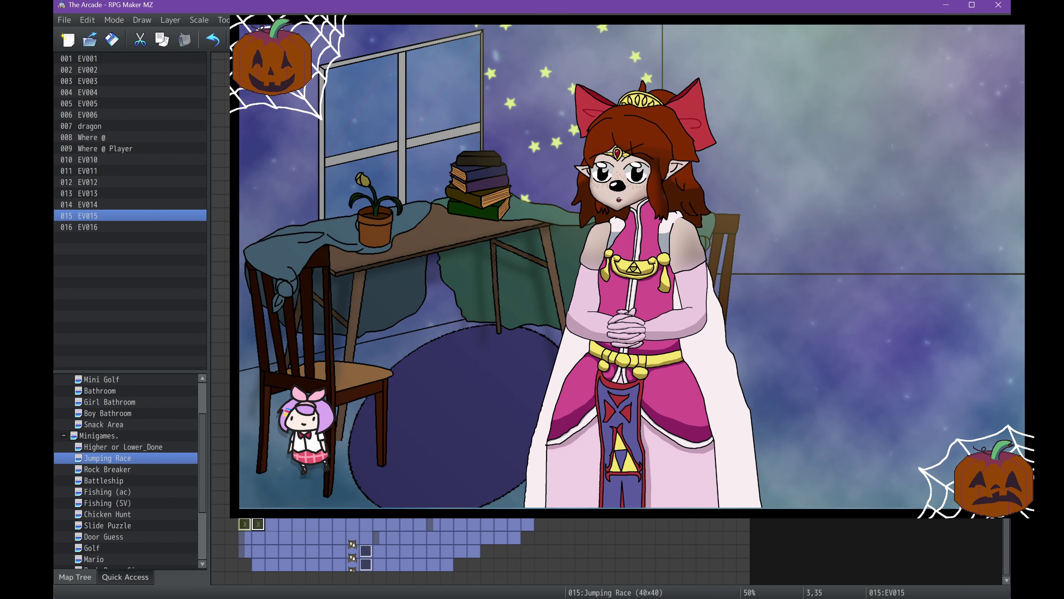
pyautogui.click(88, 58)
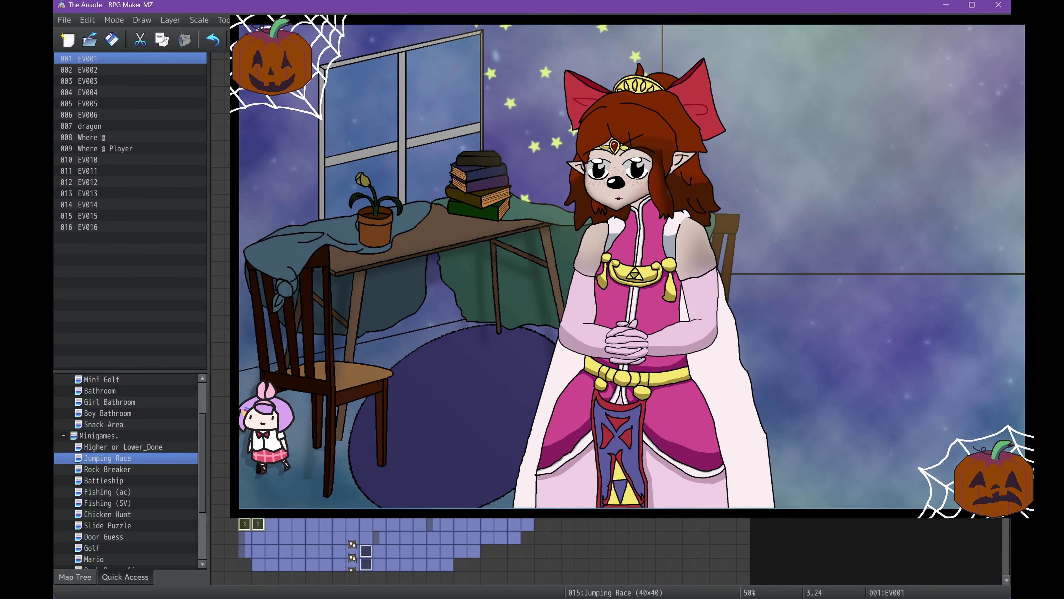
# - Create a new event on an empty tile and add a Label named 'loop'
pyautogui.doubleClick(219, 188)
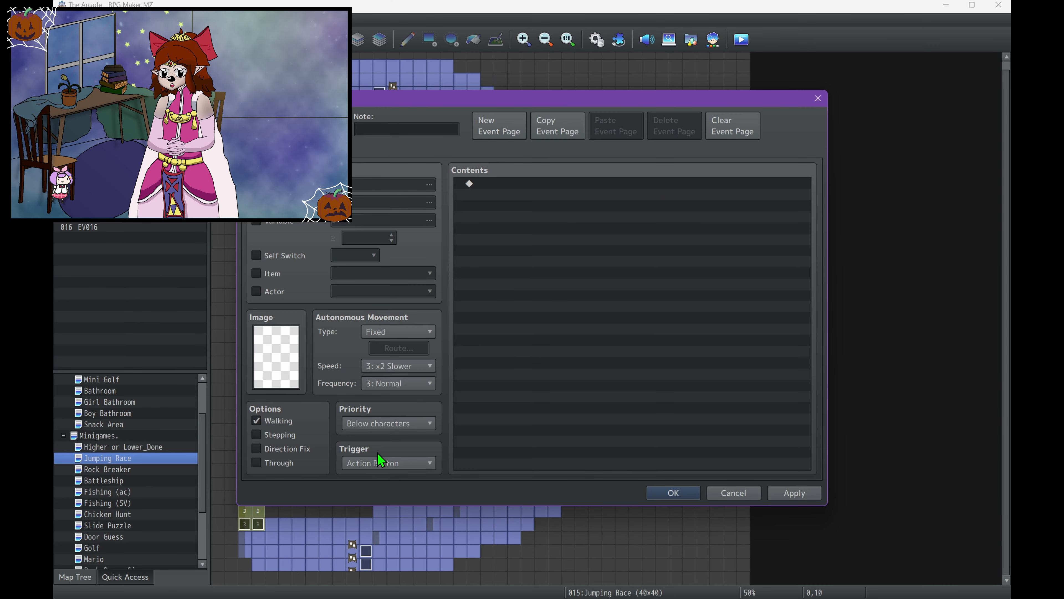
pyautogui.scroll(-3, 383, 463)
pyautogui.scroll(-1, 381, 463)
pyautogui.doubleClick(584, 189)
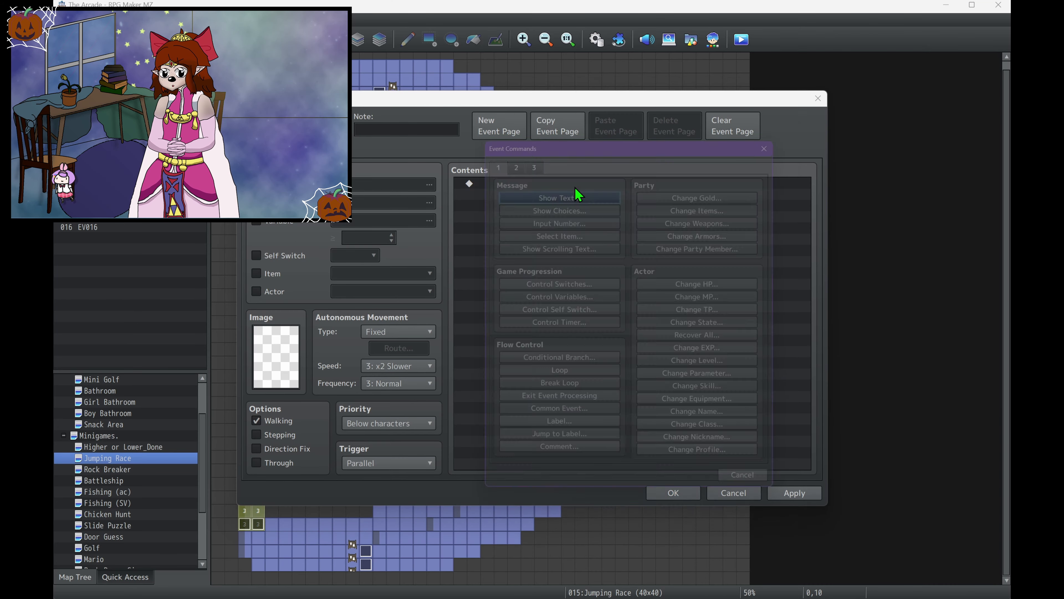
pyautogui.click(573, 435)
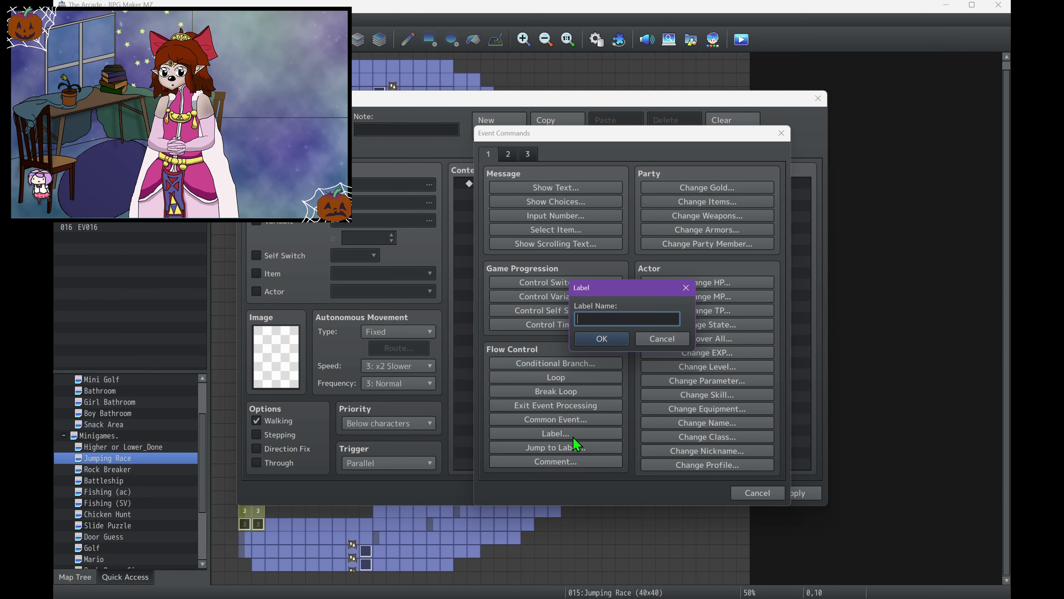
pyautogui.write('loop')
pyautogui.press('Return')
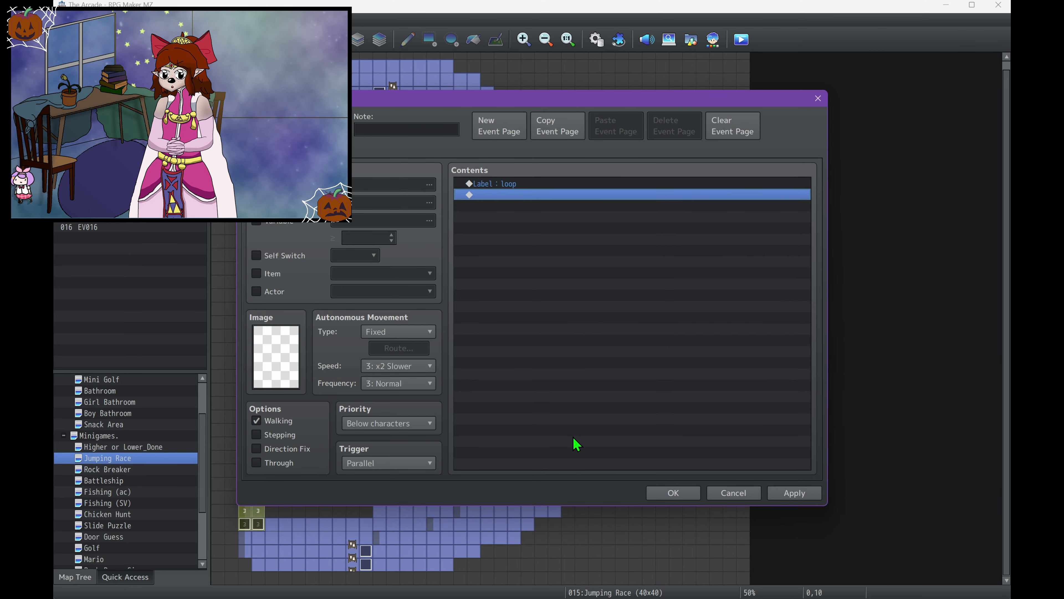
# - Add a Conditional Branch checking that the OK button is being triggered
pyautogui.doubleClick(492, 196)
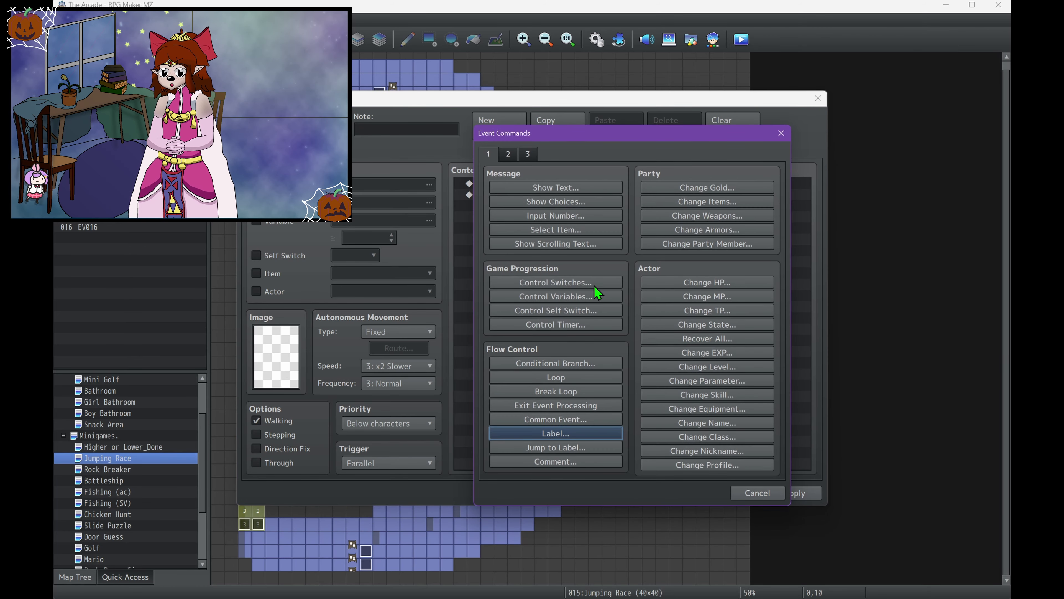
pyautogui.click(574, 361)
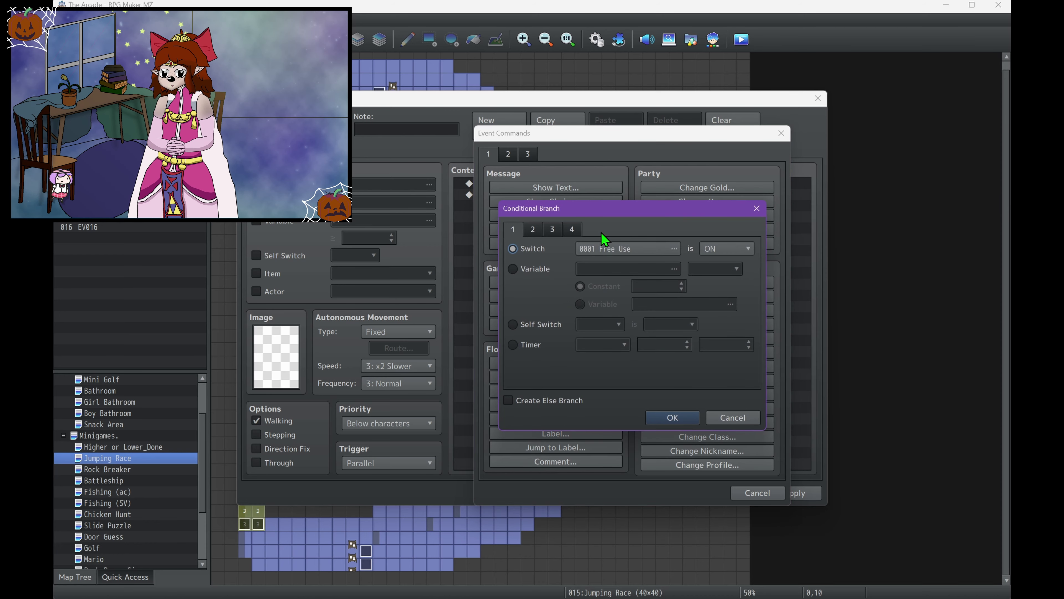
pyautogui.click(573, 230)
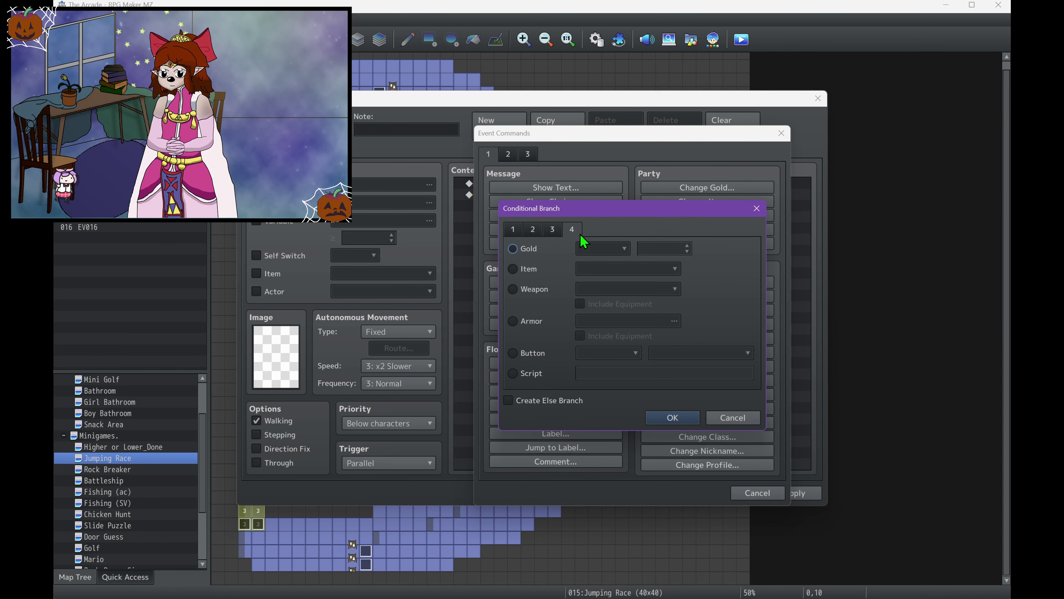
pyautogui.click(544, 358)
pyautogui.click(606, 354)
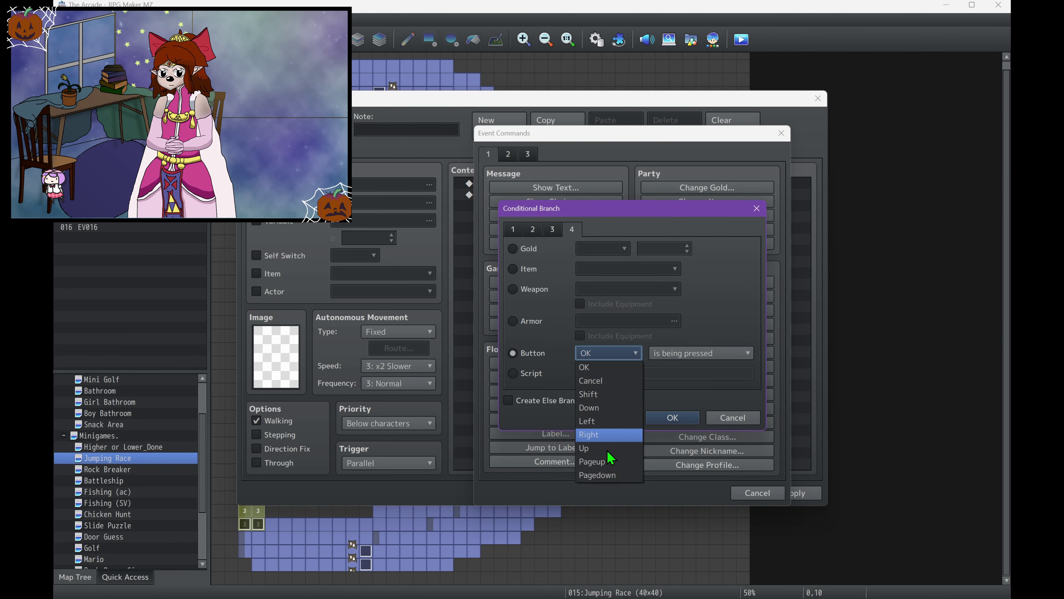
pyautogui.click(598, 368)
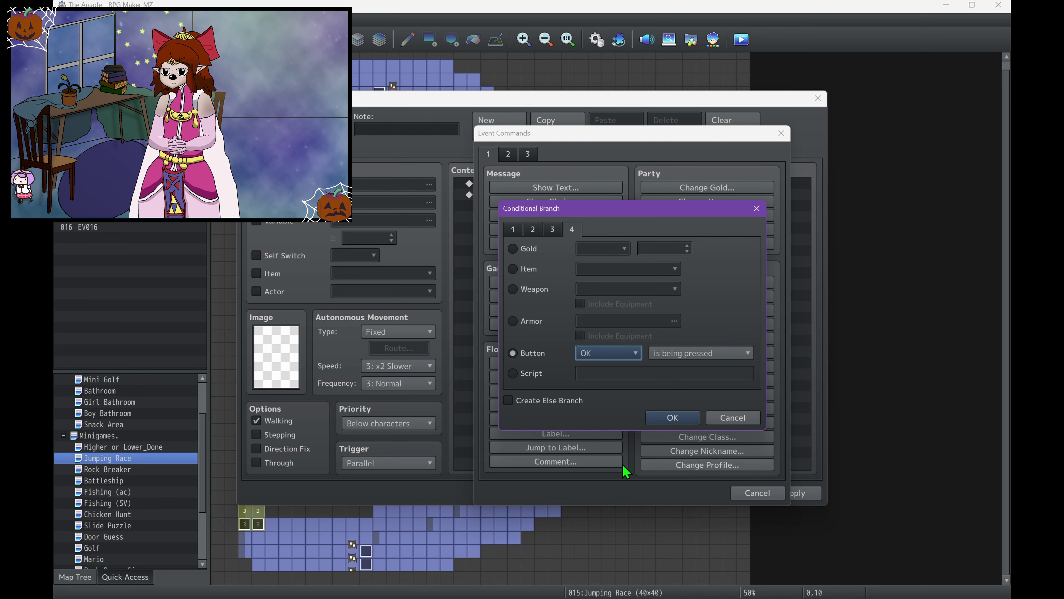
pyautogui.click(717, 356)
pyautogui.click(704, 368)
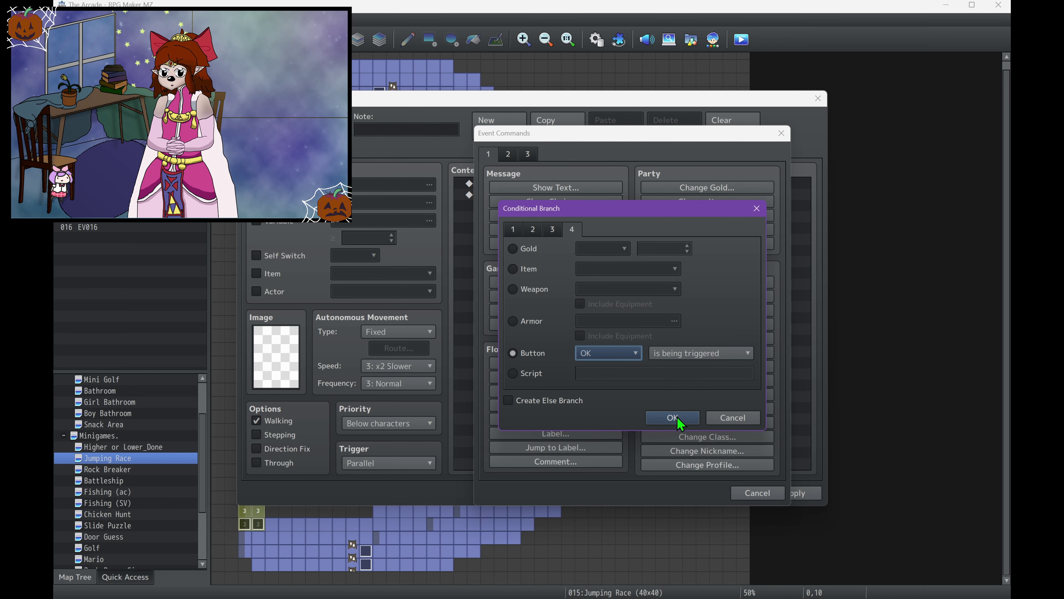
pyautogui.click(656, 418)
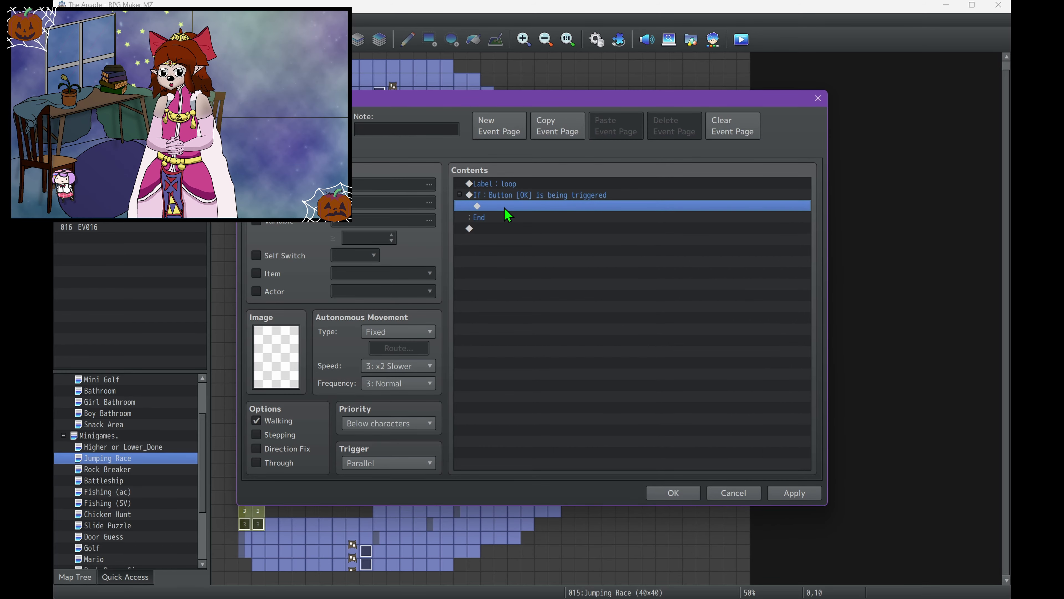
# - Add a 1-frame Wait and a Jump to Label 'loop'
pyautogui.doubleClick(505, 230)
pyautogui.click(508, 154)
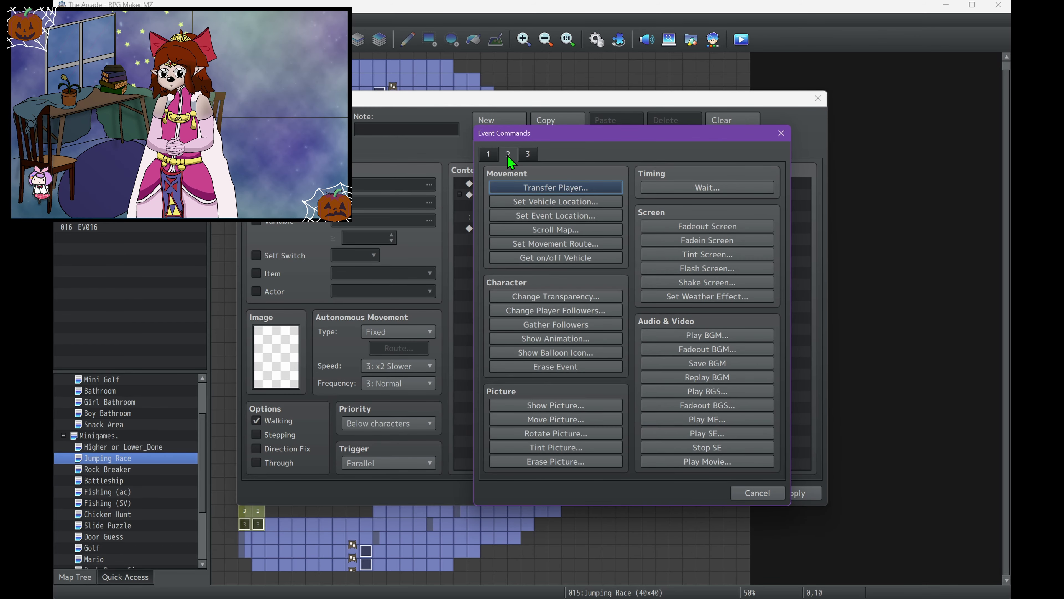
pyautogui.click(697, 189)
pyautogui.write('1')
pyautogui.press('Return')
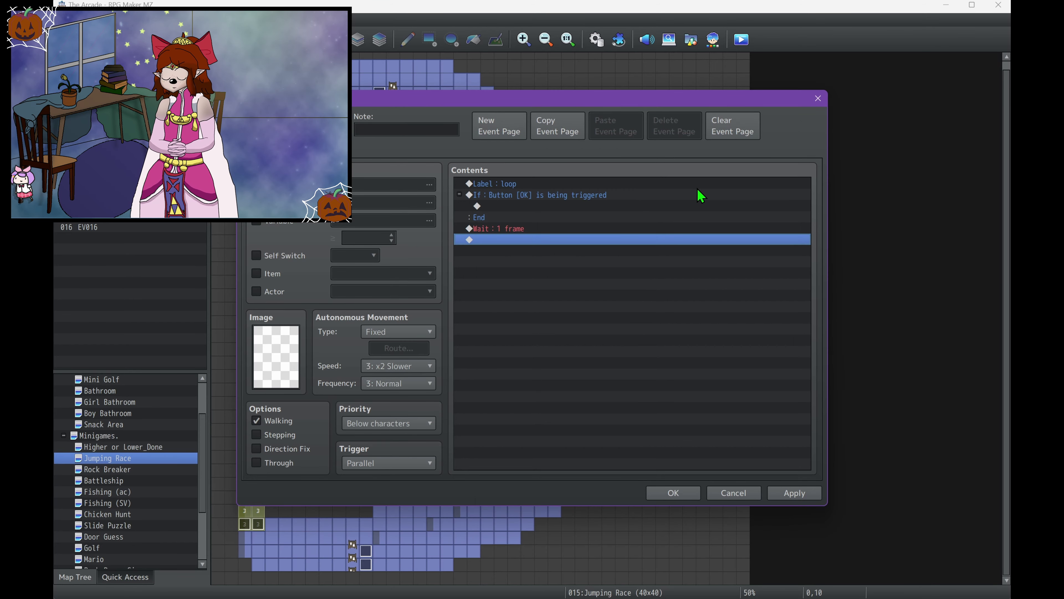
pyautogui.doubleClick(662, 246)
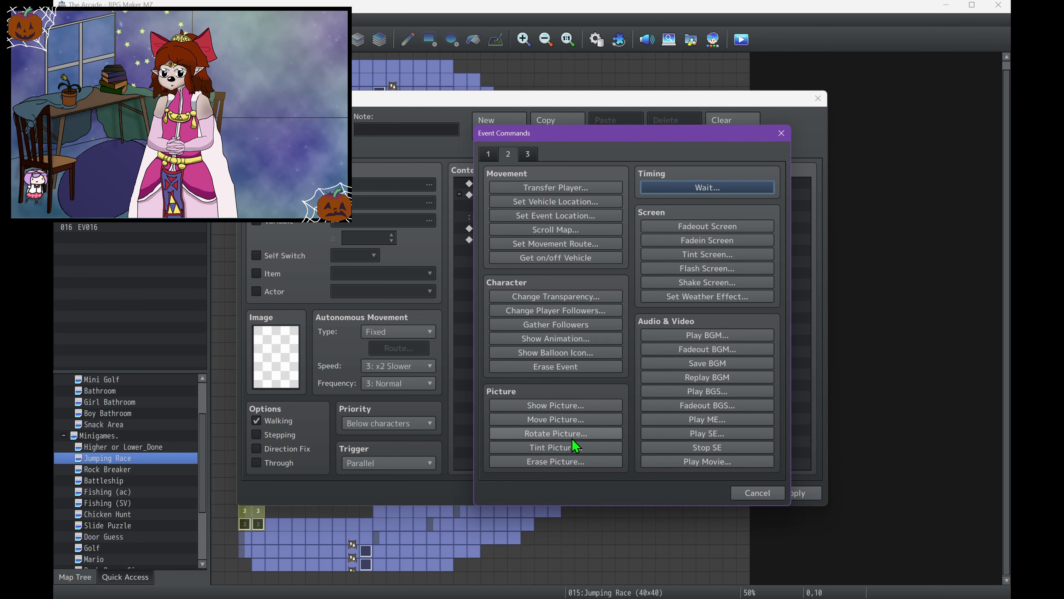
pyautogui.click(600, 446)
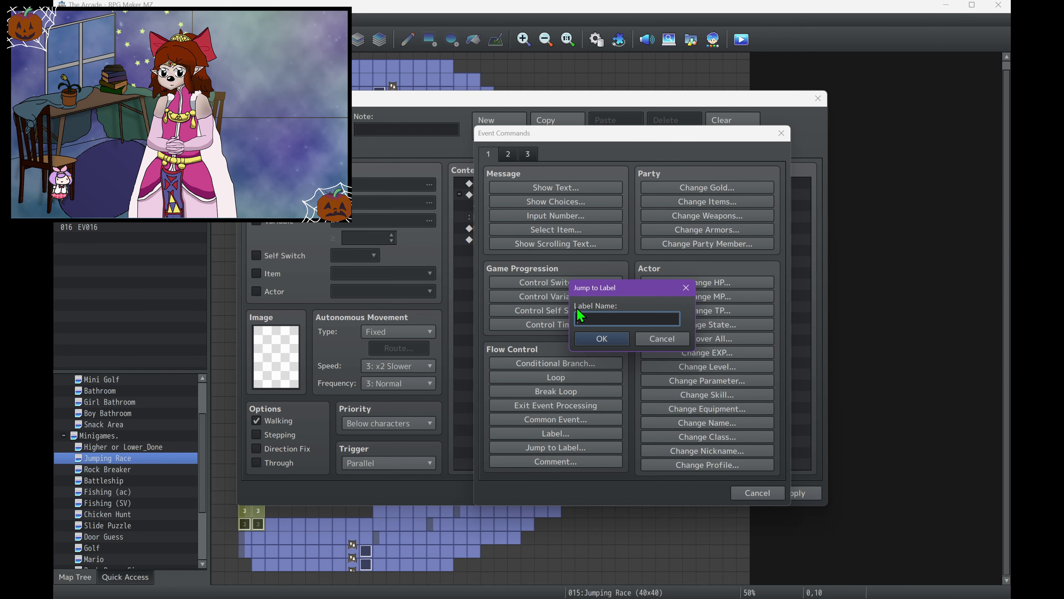
pyautogui.write('loop')
pyautogui.click(624, 335)
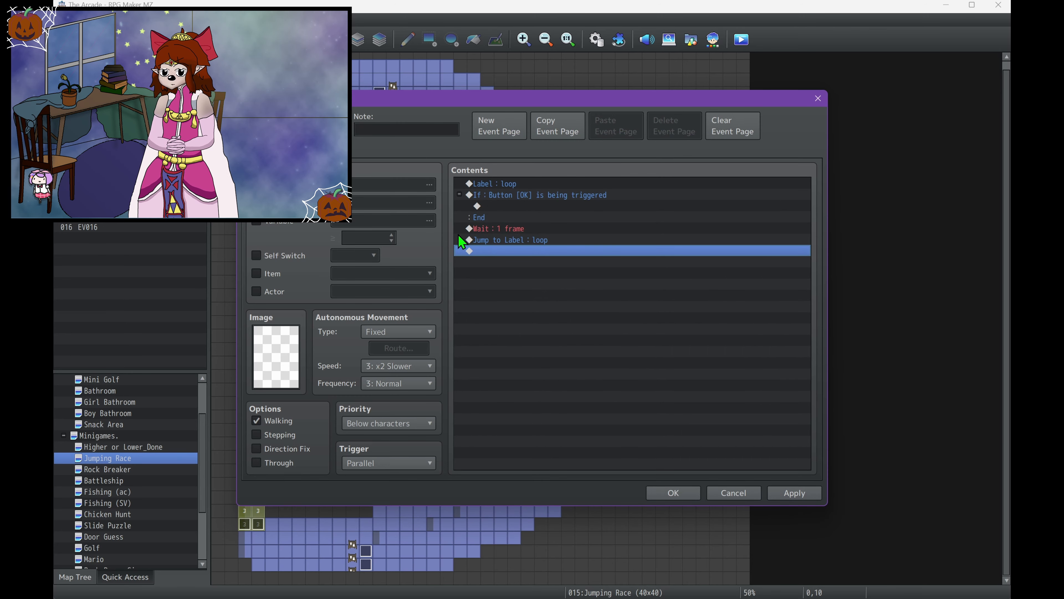
pyautogui.doubleClick(494, 209)
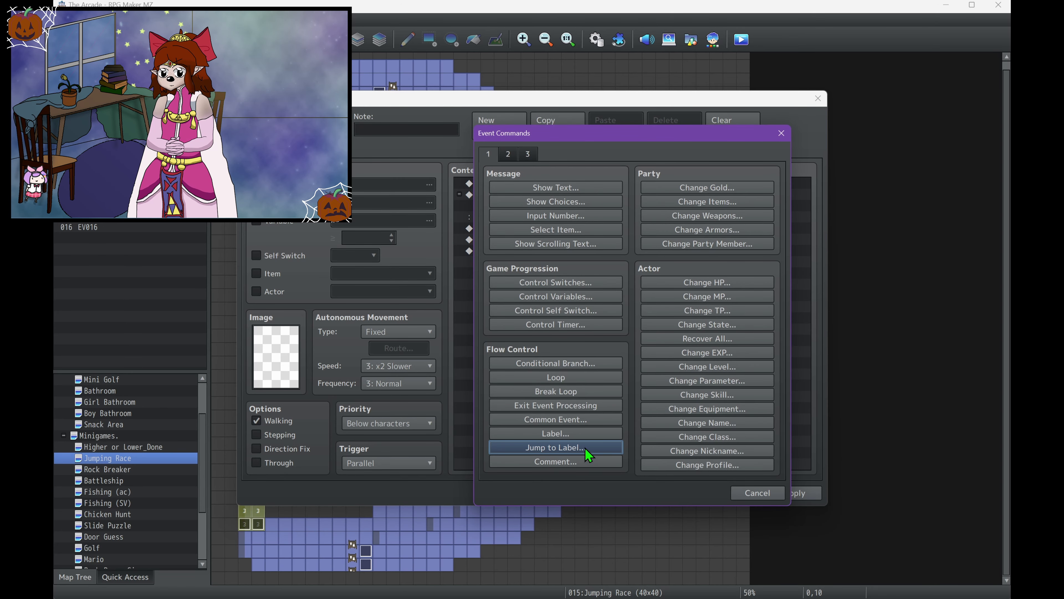
# - Add another Conditional Branch checking that the player is facing Down
pyautogui.click(577, 364)
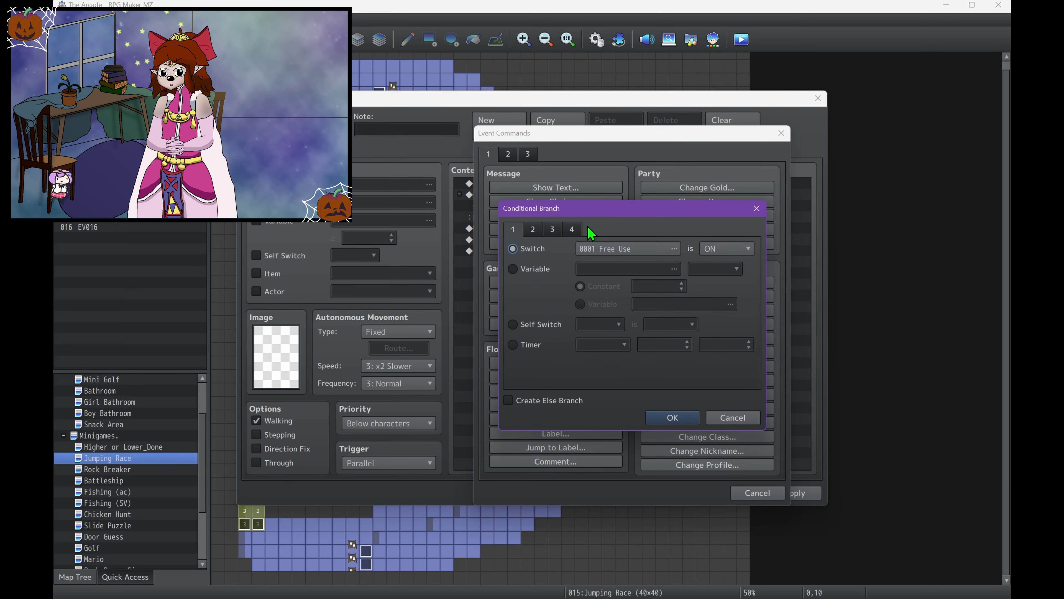
pyautogui.click(573, 229)
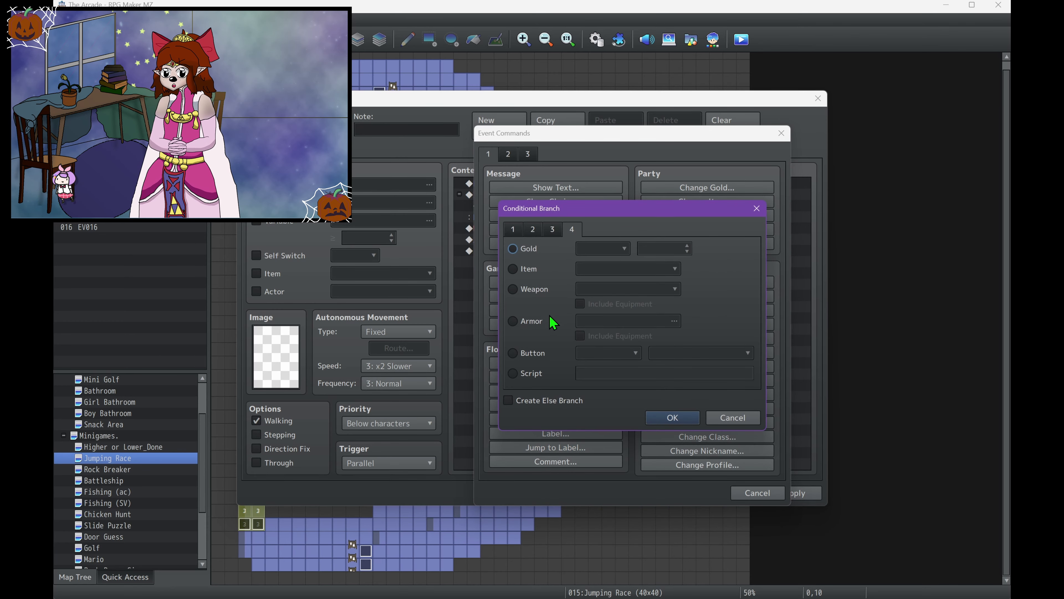
pyautogui.click(553, 233)
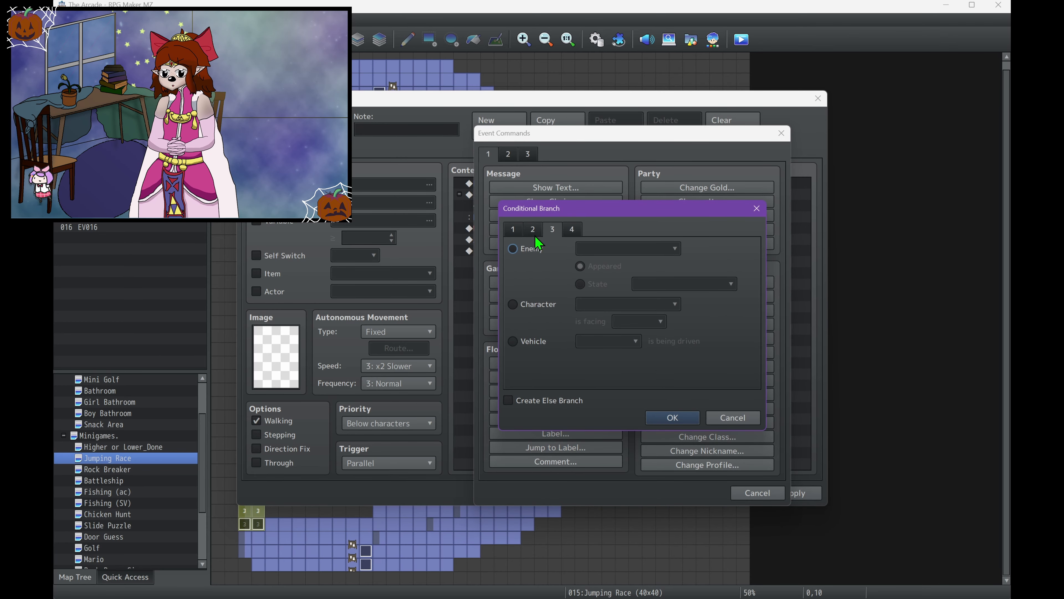
pyautogui.click(542, 310)
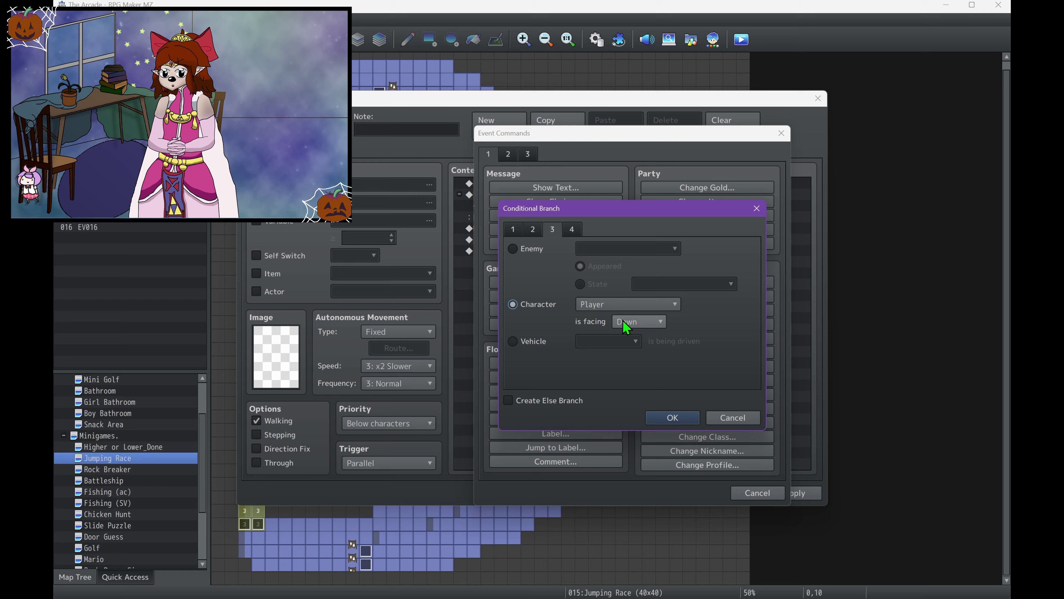
pyautogui.click(673, 418)
# - Inside the branch, add a Set Movement Route giving the player a Jump command
pyautogui.doubleClick(498, 221)
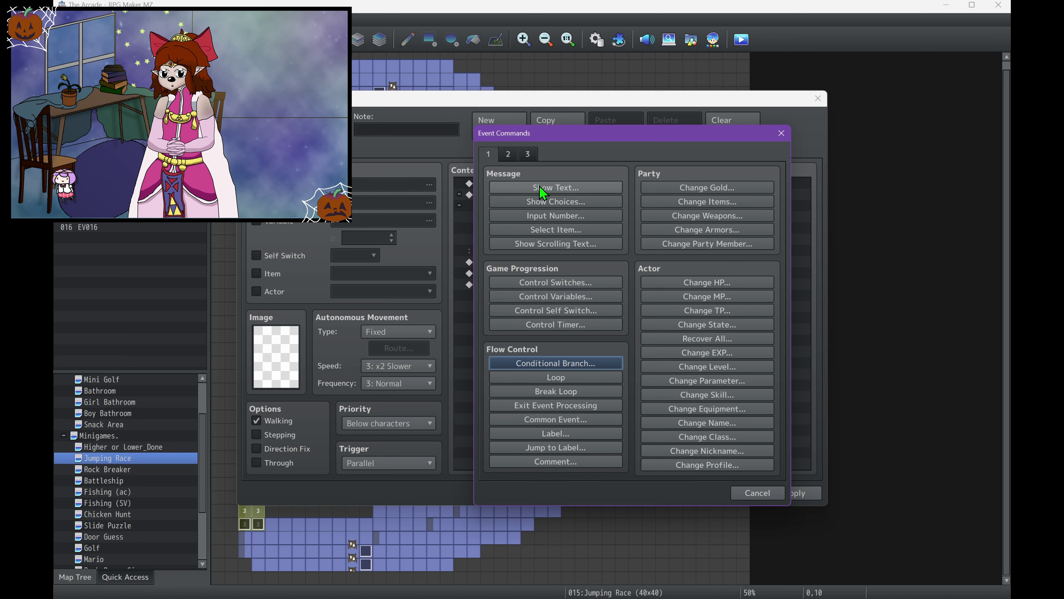
pyautogui.click(508, 154)
pyautogui.click(548, 243)
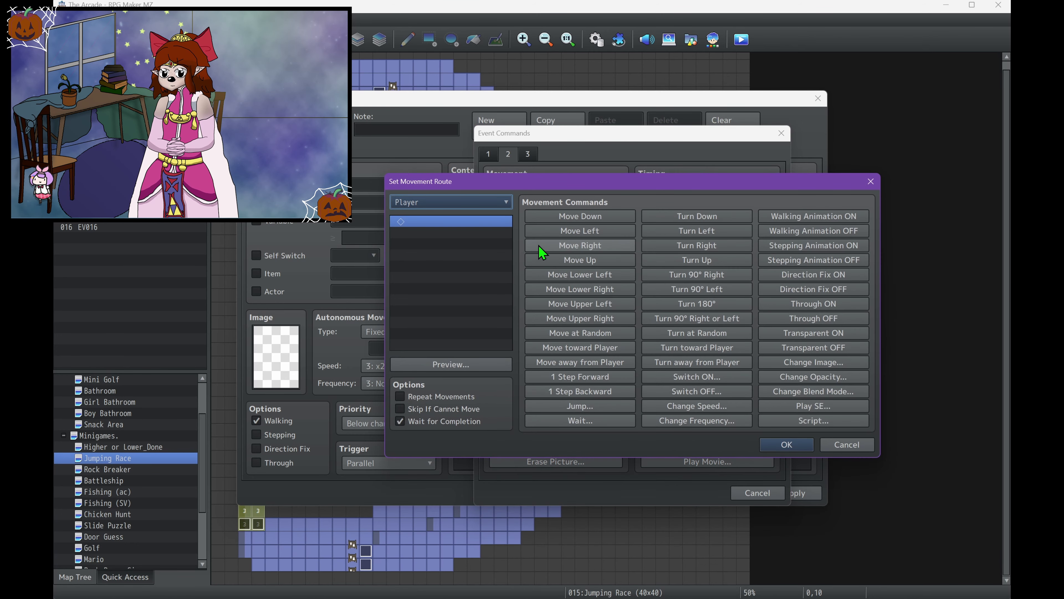
pyautogui.click(578, 407)
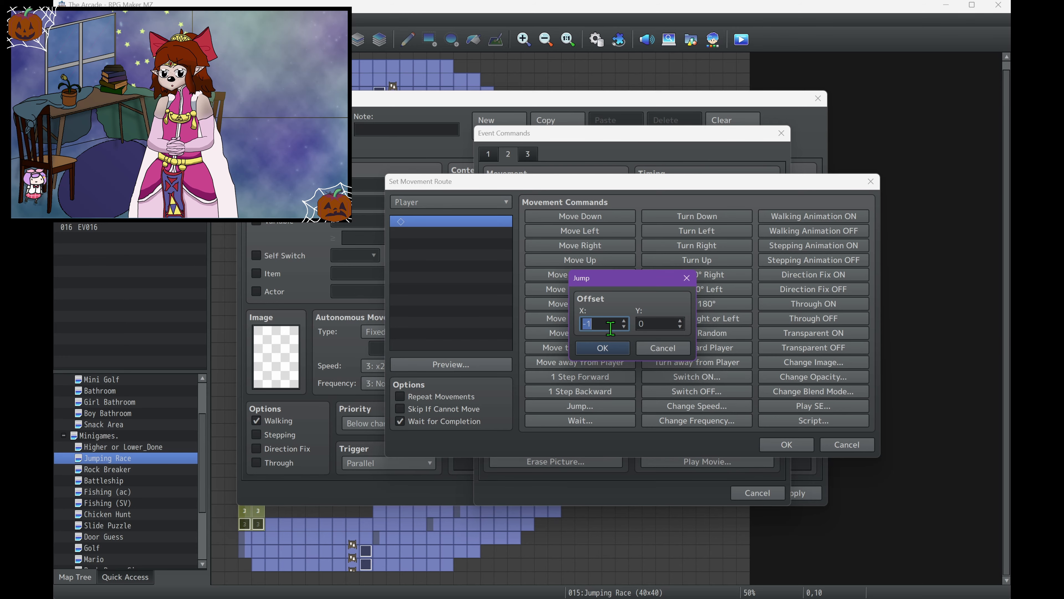
pyautogui.click(606, 347)
pyautogui.click(468, 365)
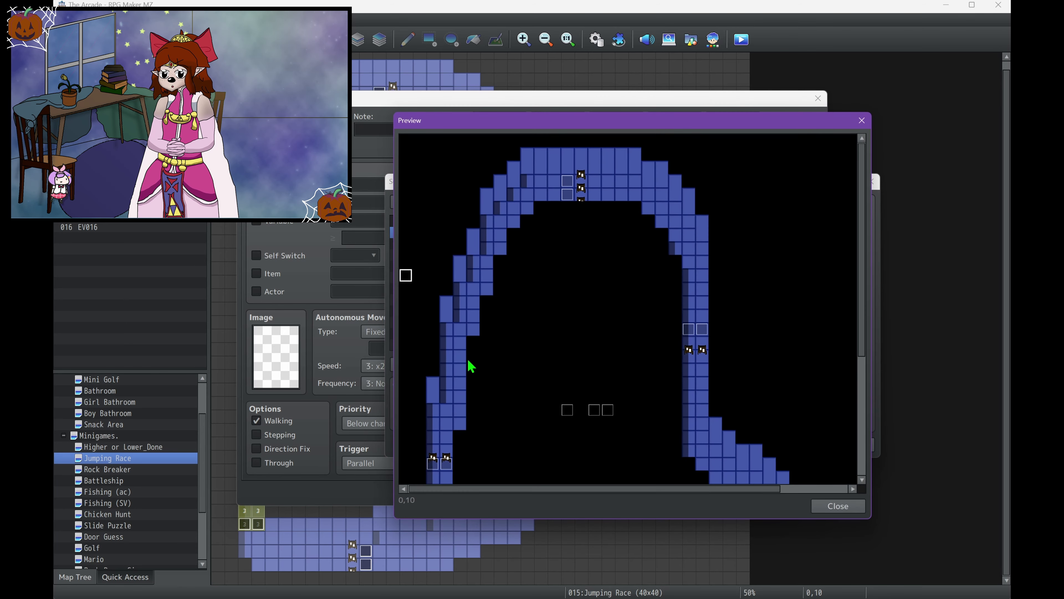
pyautogui.click(838, 505)
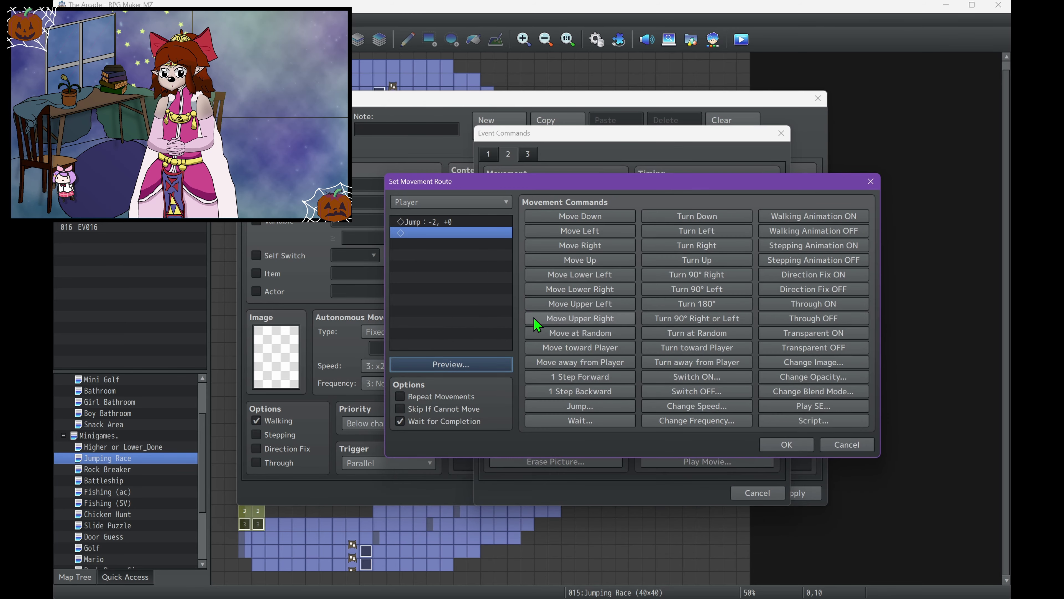
# - Change the player's jump offset to +0, +2 (two tiles down) and apply the route
pyautogui.click(435, 222)
pyautogui.doubleClick(453, 223)
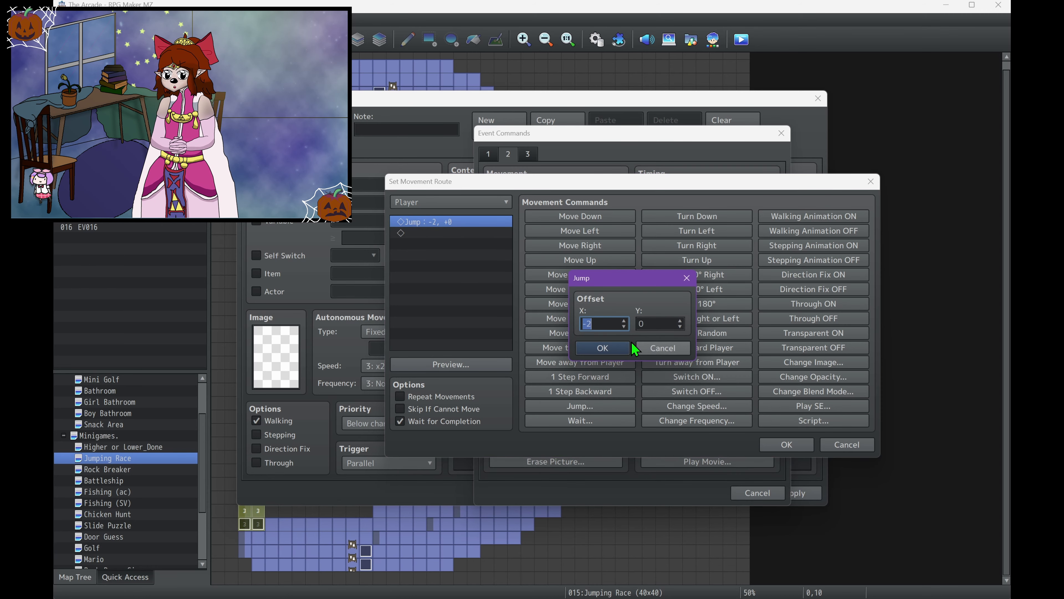
pyautogui.scroll(1, 600, 331)
pyautogui.scroll(-2, 654, 324)
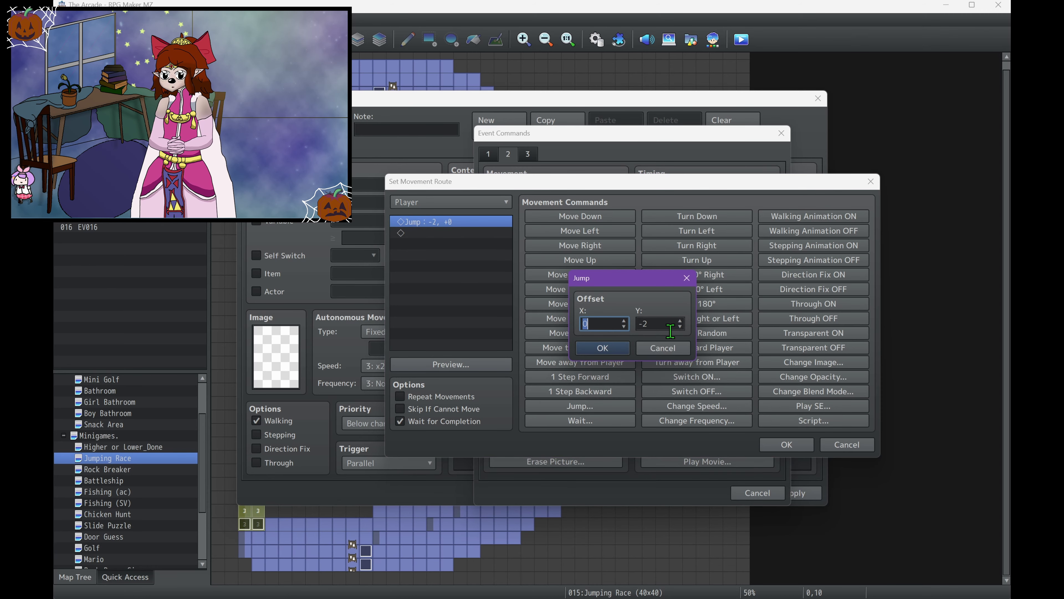
pyautogui.click(608, 353)
pyautogui.click(449, 364)
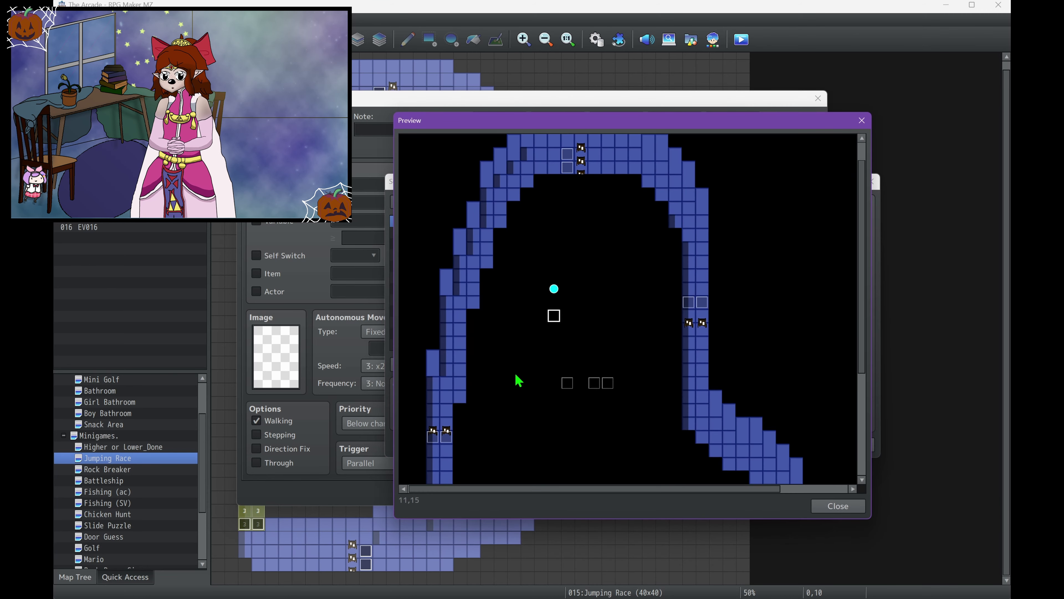
pyautogui.click(840, 505)
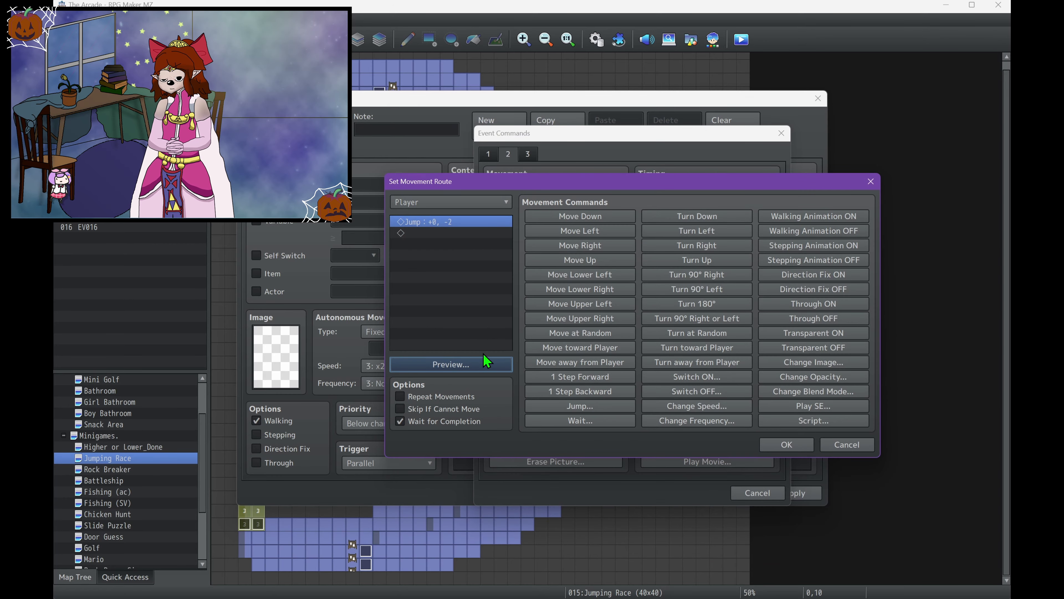
pyautogui.doubleClick(476, 223)
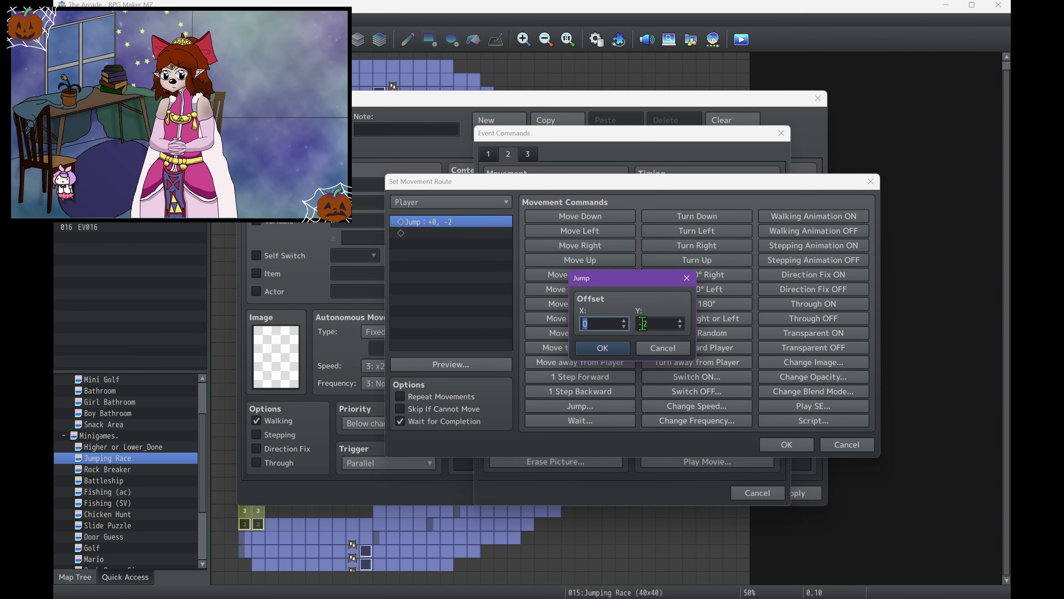
pyautogui.click(622, 351)
pyautogui.click(463, 364)
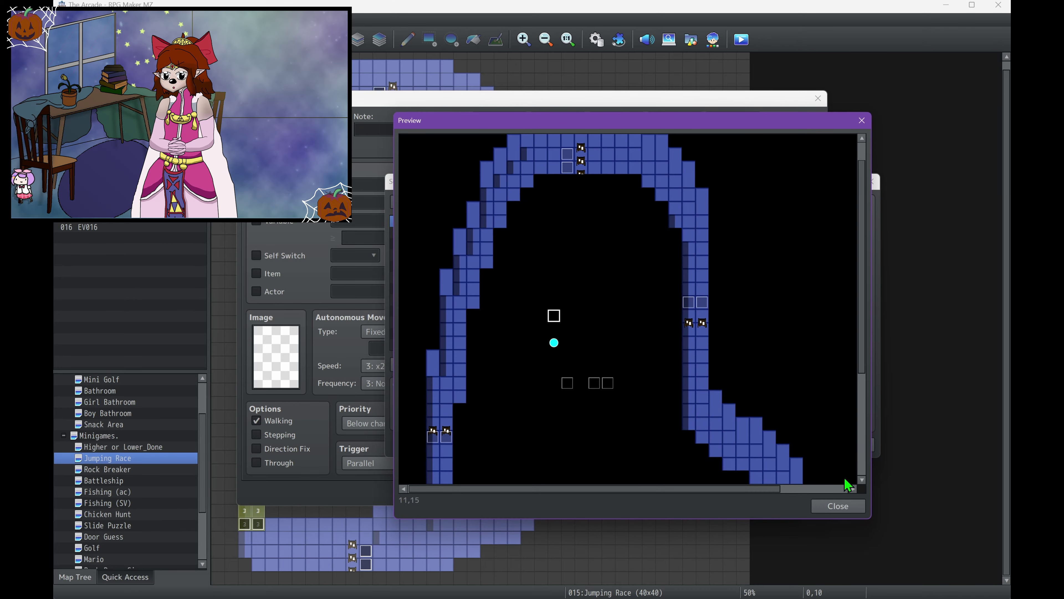
pyautogui.click(838, 506)
pyautogui.click(772, 452)
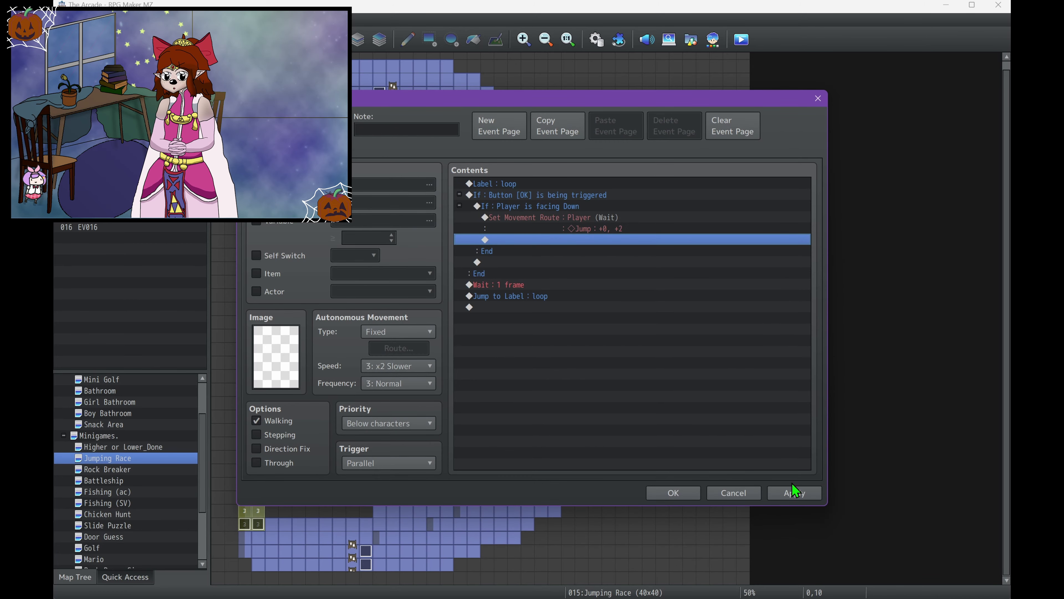
pyautogui.click(790, 492)
# - Copy the facing-Down branch and paste it until the loop holds four, then save
pyautogui.click(550, 206)
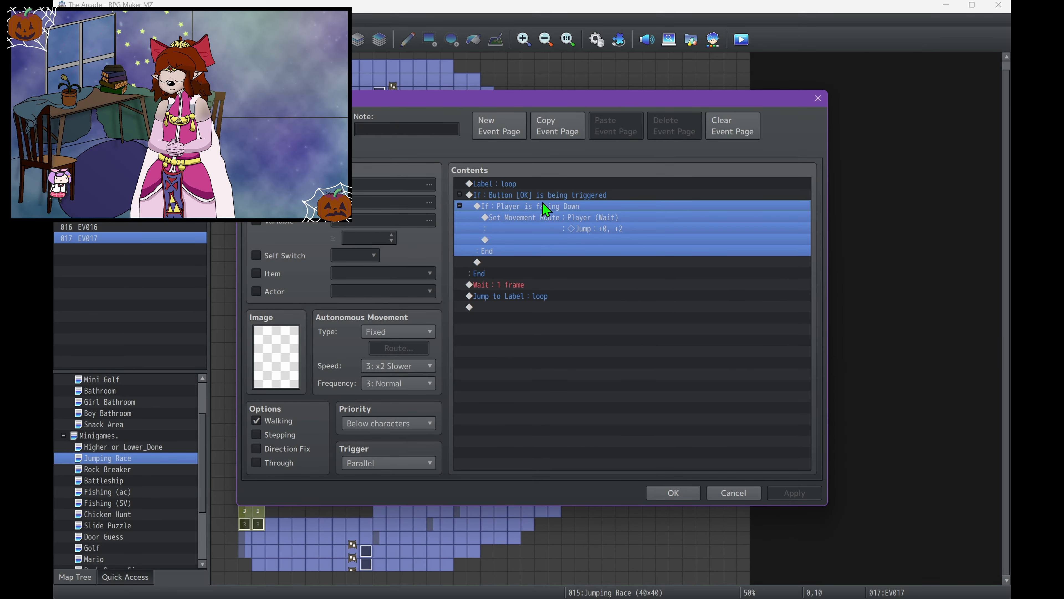
pyautogui.hotkey('ctrl', 'c')
pyautogui.press('Down')
pyautogui.hotkey('ctrl', 'v')
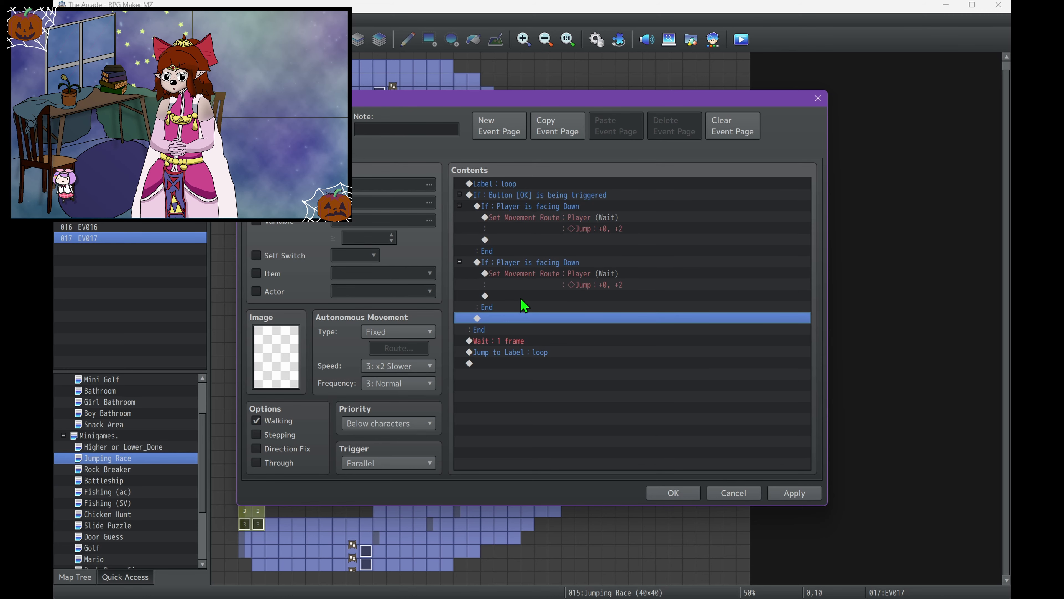
pyautogui.hotkey('ctrl', 'v')
pyautogui.hotkey('ctrl', 'v')
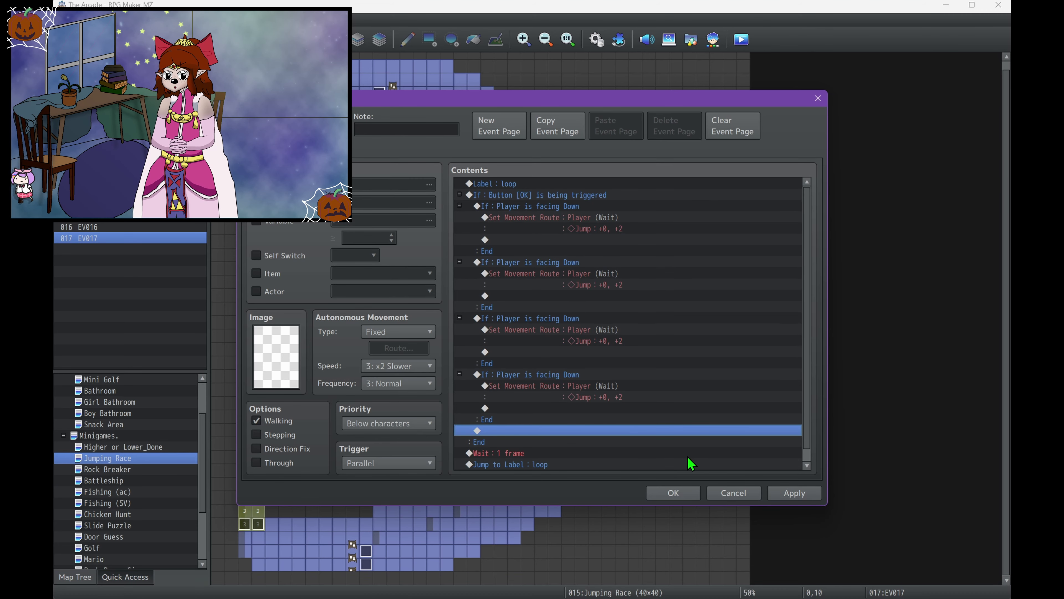
pyautogui.click(794, 493)
# - Close the event and switch the map to region editing mode
pyautogui.click(684, 493)
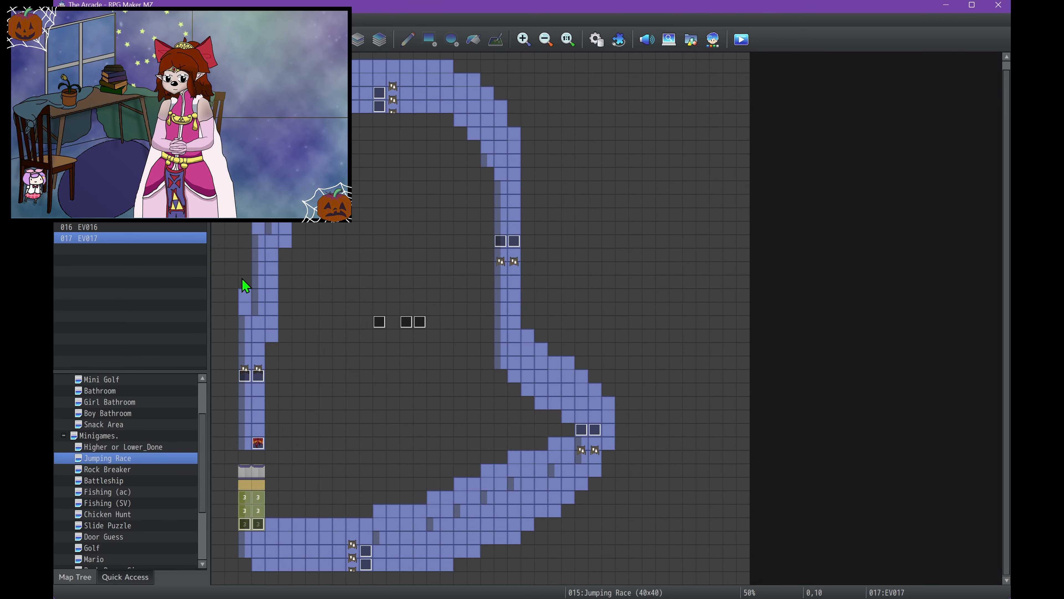
pyautogui.press('F5')
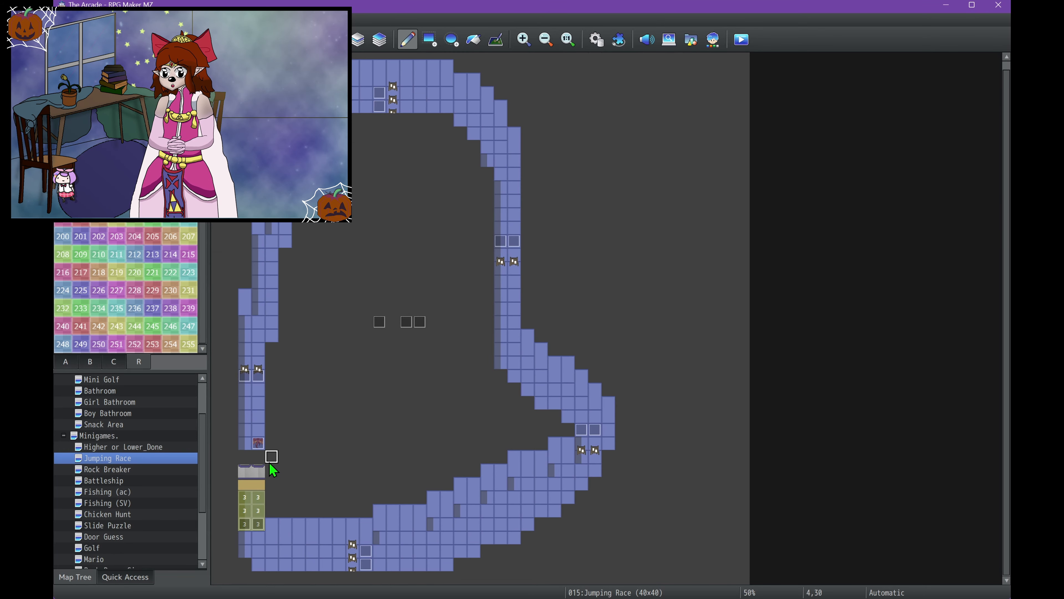
pyautogui.scroll(3, 126, 290)
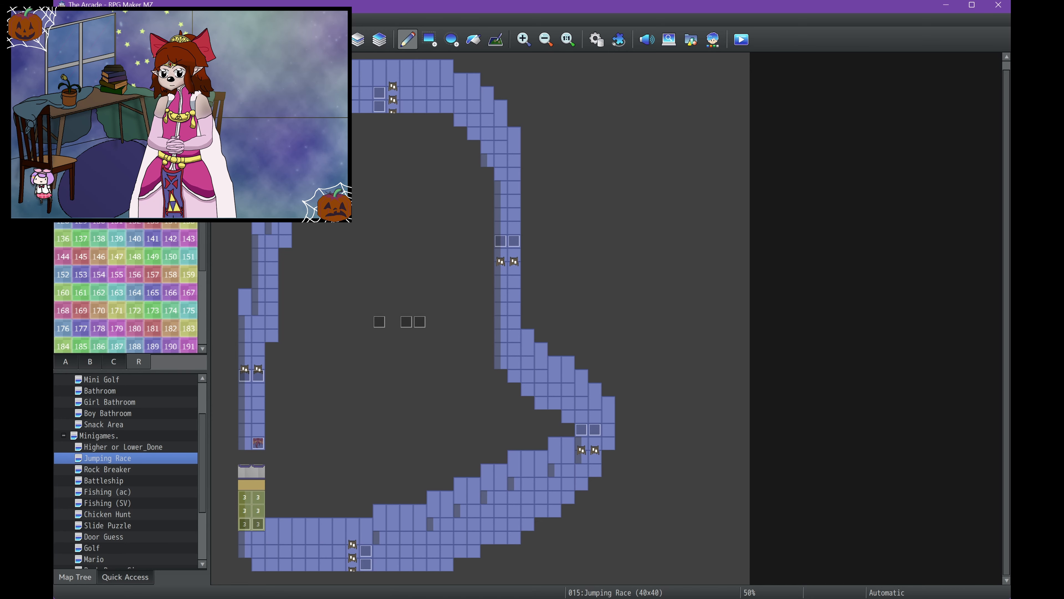
pyautogui.scroll(3, 125, 289)
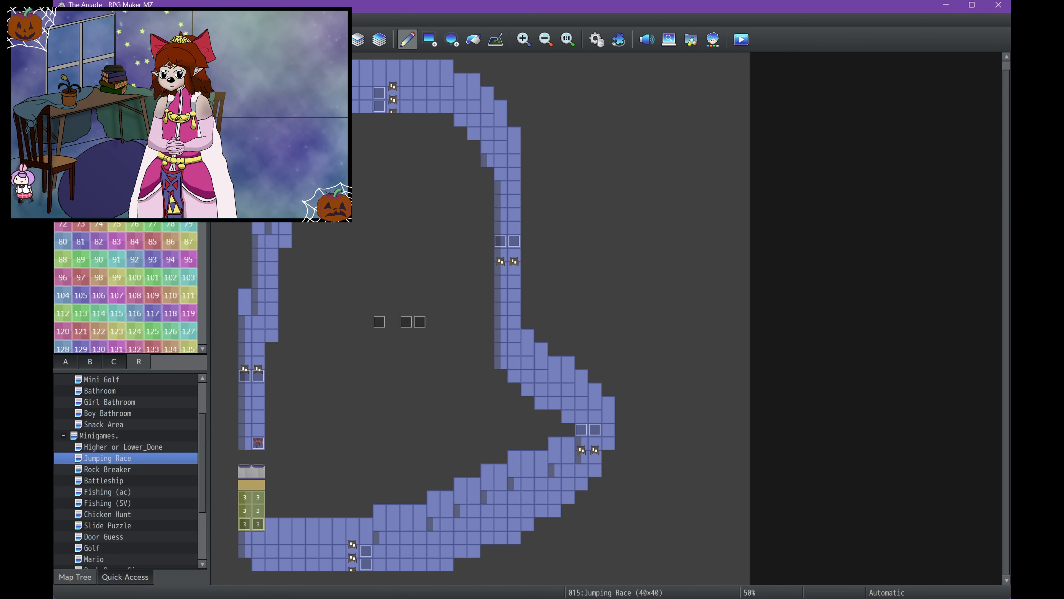
# - Paint trial region 4 strips along the left track, then undo them all
pyautogui.moveTo(271, 443); pyautogui.dragTo(279, 348)
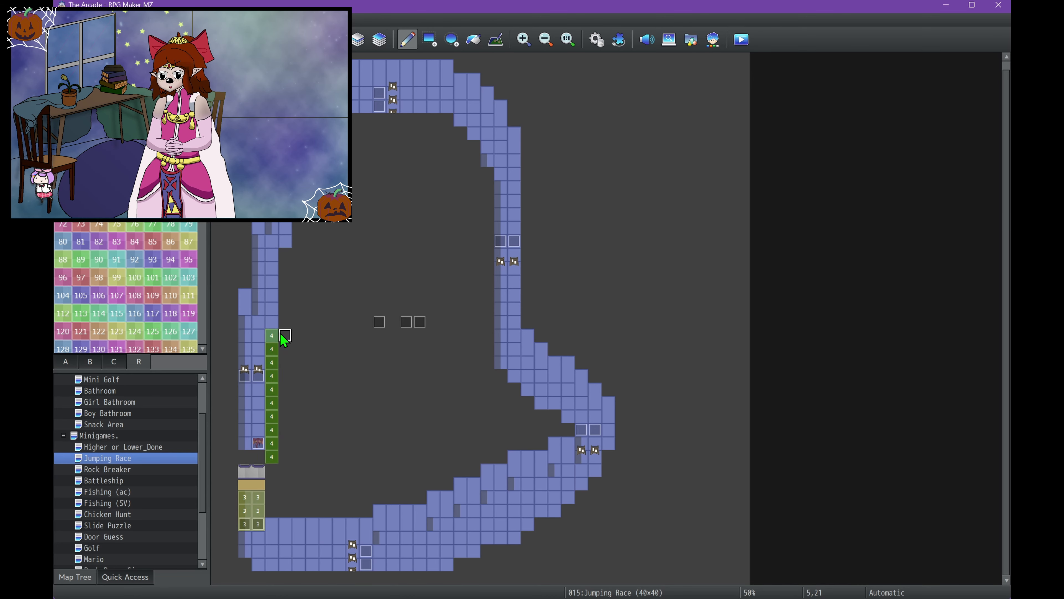
pyautogui.hotkey('ctrl', 'z')
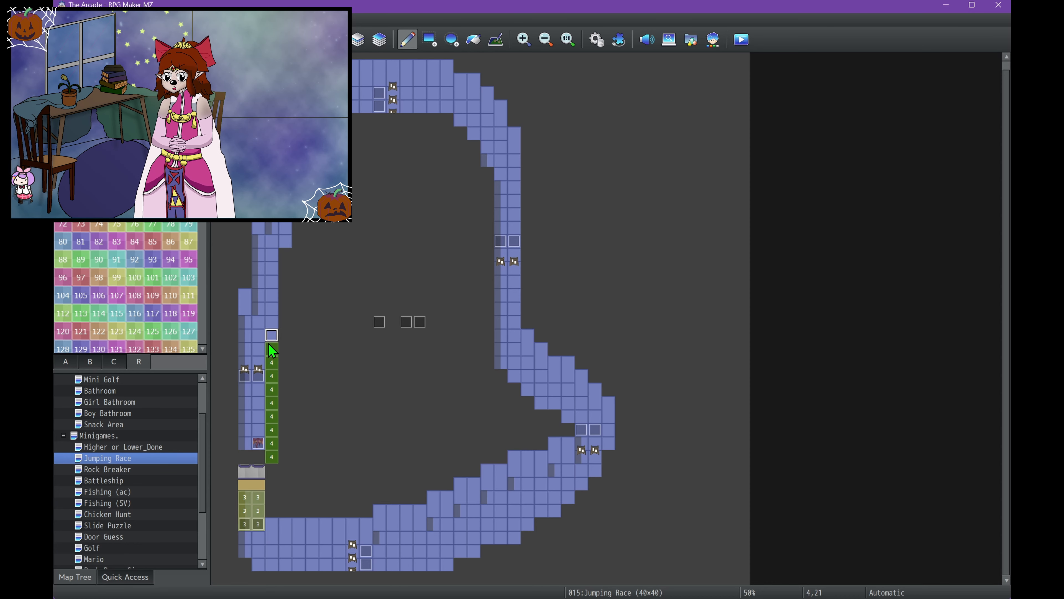
pyautogui.moveTo(286, 350); pyautogui.dragTo(299, 229)
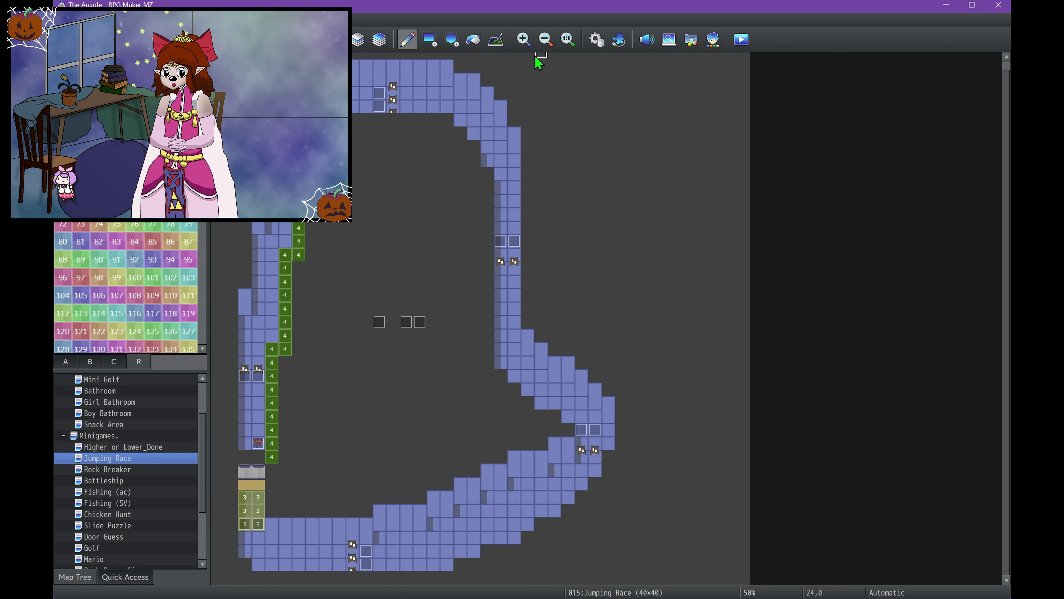
pyautogui.hotkey('ctrl', 'z')
pyautogui.hotkey('ctrl', 'z')
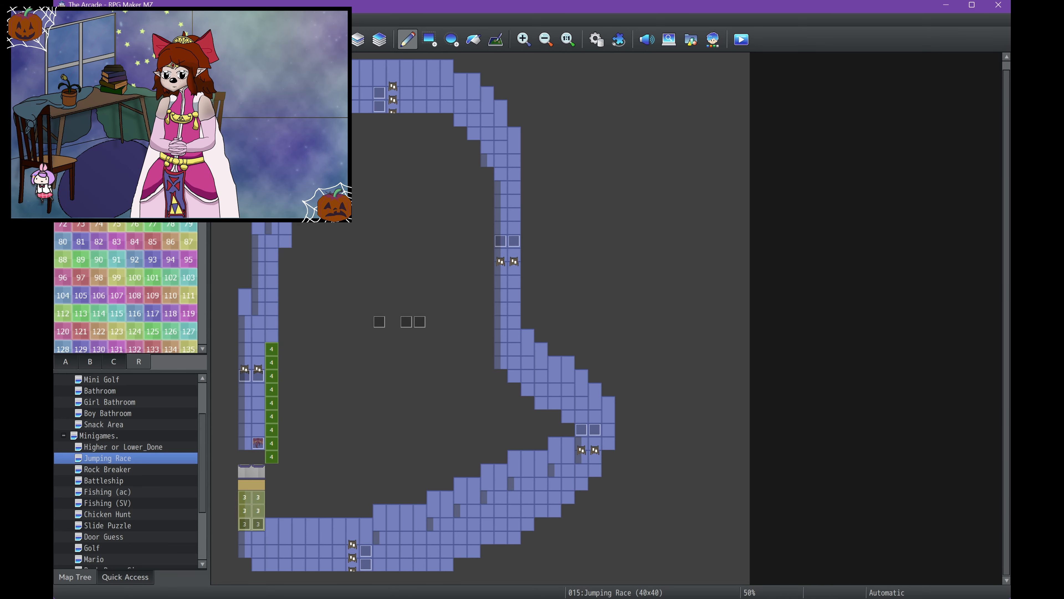
pyautogui.hotkey('ctrl', 'z')
pyautogui.hotkey('ctrl', 'z')
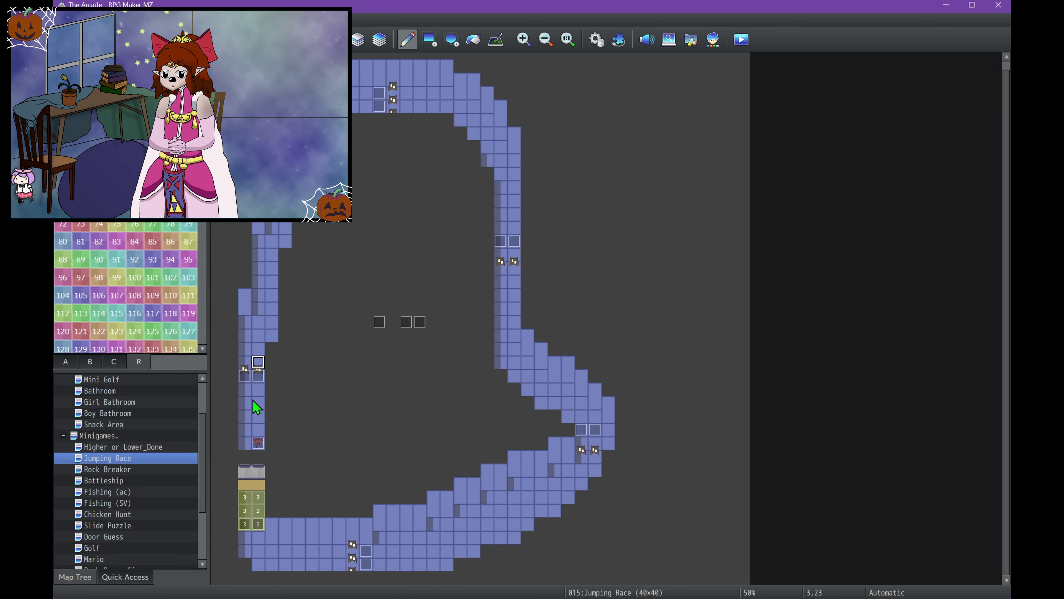